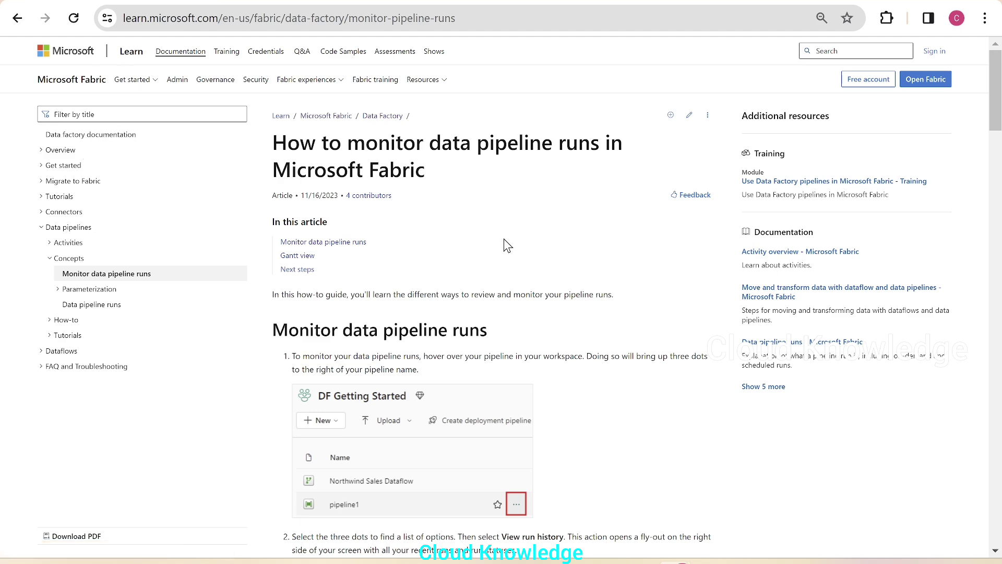
Read through the Microsoft Learn article's section on monitoring data pipeline runs, including its run history and monitoring hub instructions.
{"action": "scroll", "coordinate": [505, 241], "scroll_direction": "down", "scroll_amount": 2}
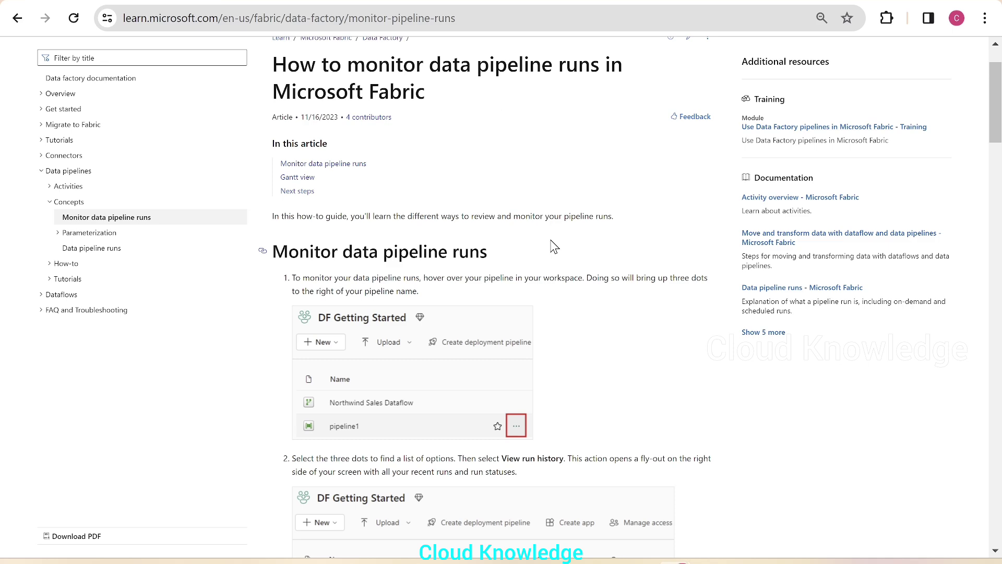
{"action": "scroll", "coordinate": [555, 247], "scroll_direction": "up", "scroll_amount": 2}
{"action": "left_click_drag", "start_coordinate": [408, 294], "coordinate": [588, 298]}
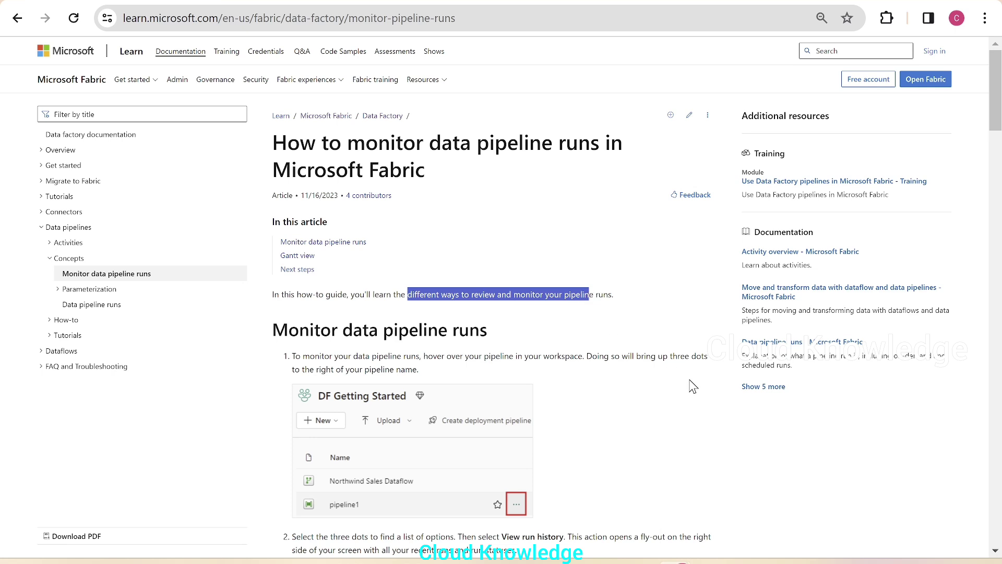
{"action": "left_click", "coordinate": [470, 316]}
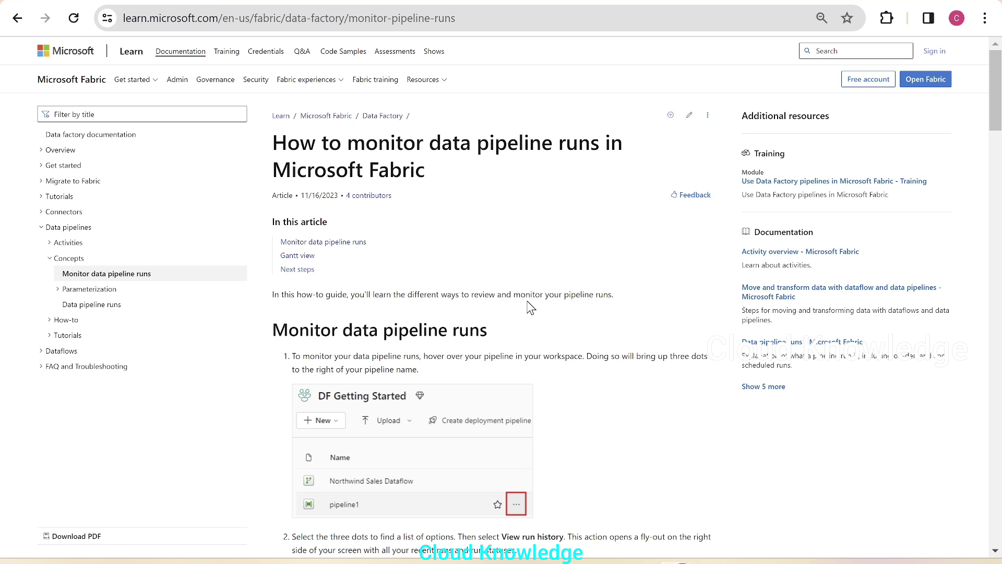
{"action": "scroll", "coordinate": [595, 392], "scroll_direction": "down", "scroll_amount": 6}
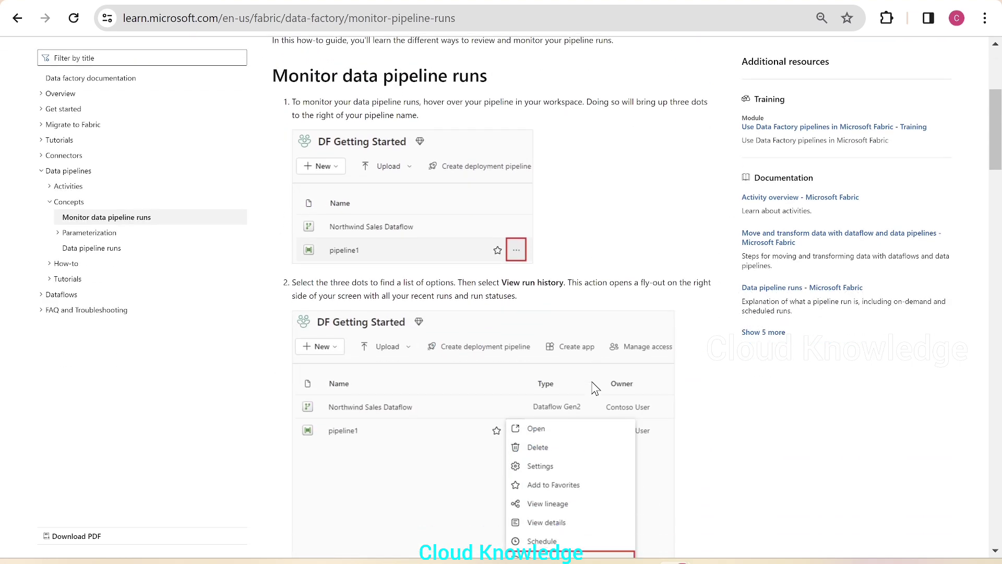
{"action": "scroll", "coordinate": [595, 388], "scroll_direction": "down", "scroll_amount": 7}
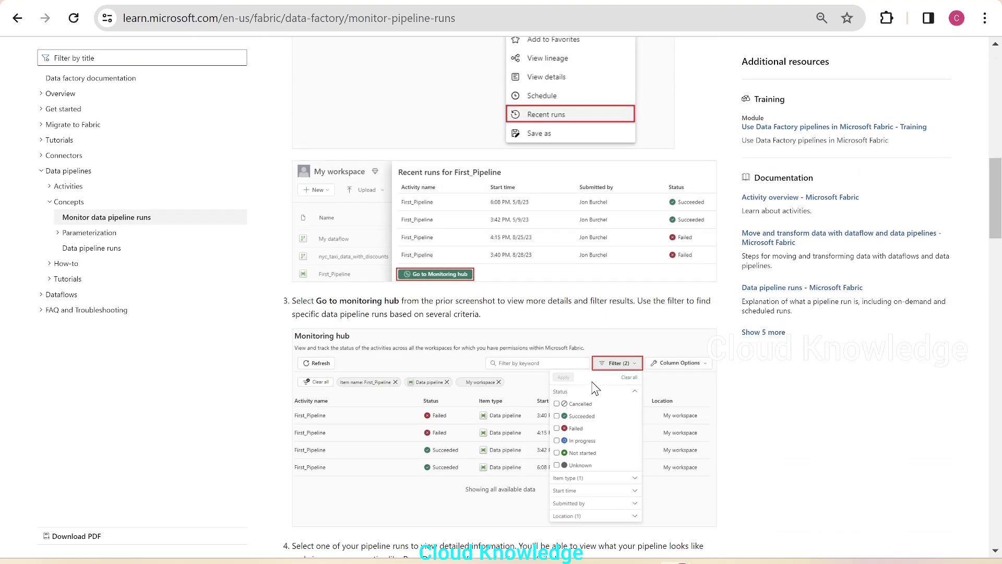
{"action": "scroll", "coordinate": [583, 523], "scroll_direction": "up", "scroll_amount": 13}
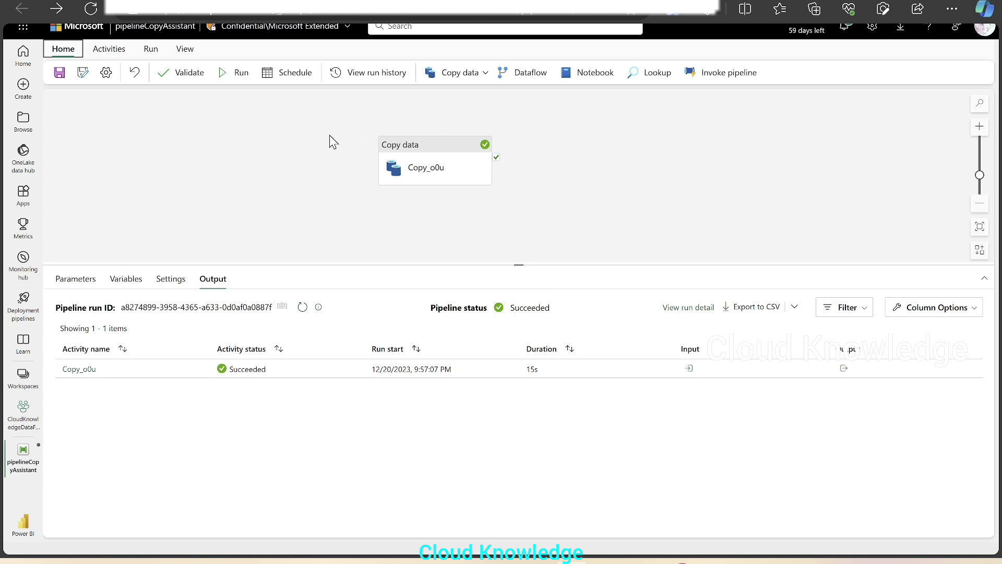
In the Fabric pipelineCopyAssistant pipeline, examine the full input and output JSON of the Copy_o0u activity run.
{"action": "mouse_move", "coordinate": [436, 177]}
{"action": "left_click", "coordinate": [689, 369]}
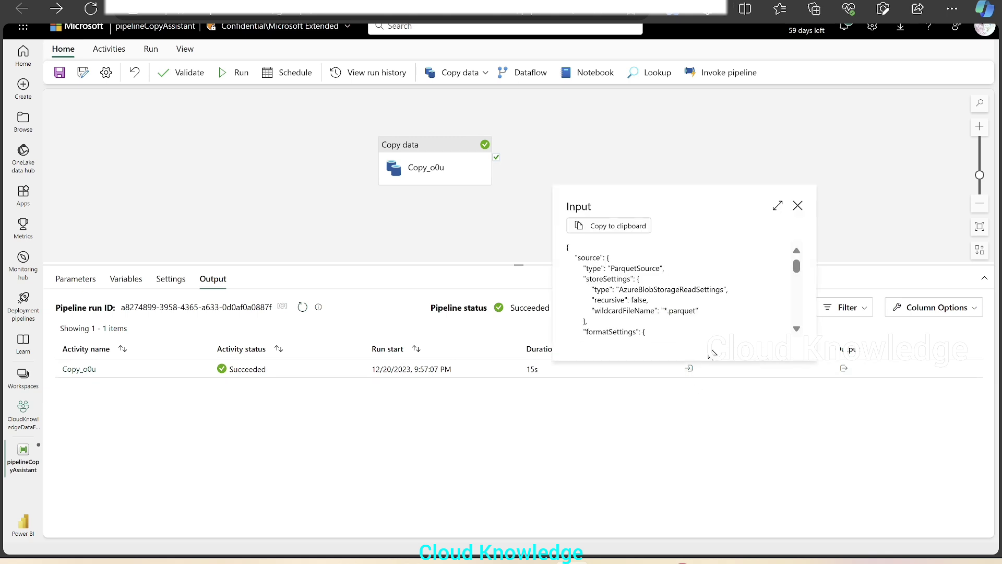
{"action": "left_click", "coordinate": [778, 206]}
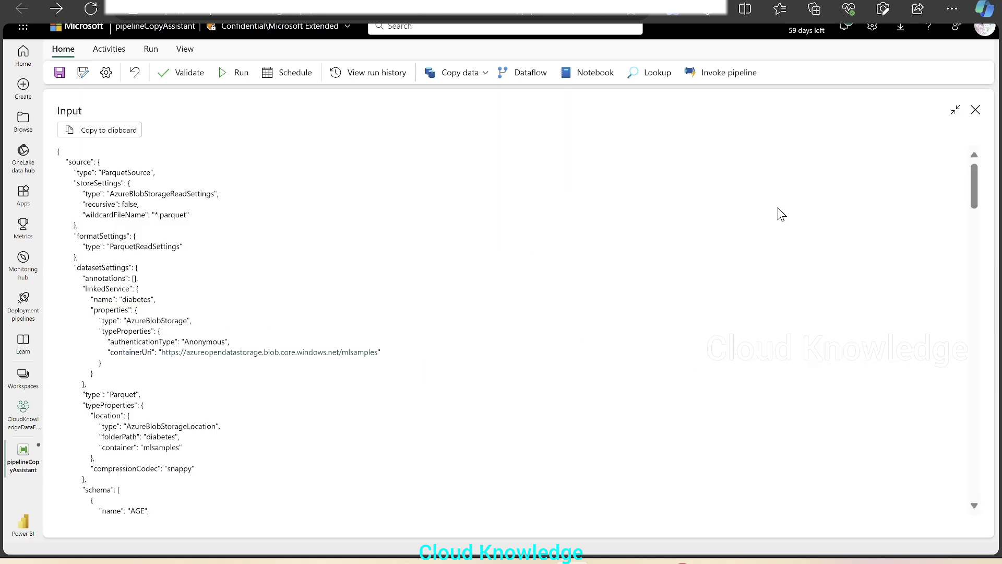
{"action": "left_click", "coordinate": [976, 110]}
{"action": "left_click", "coordinate": [844, 369]}
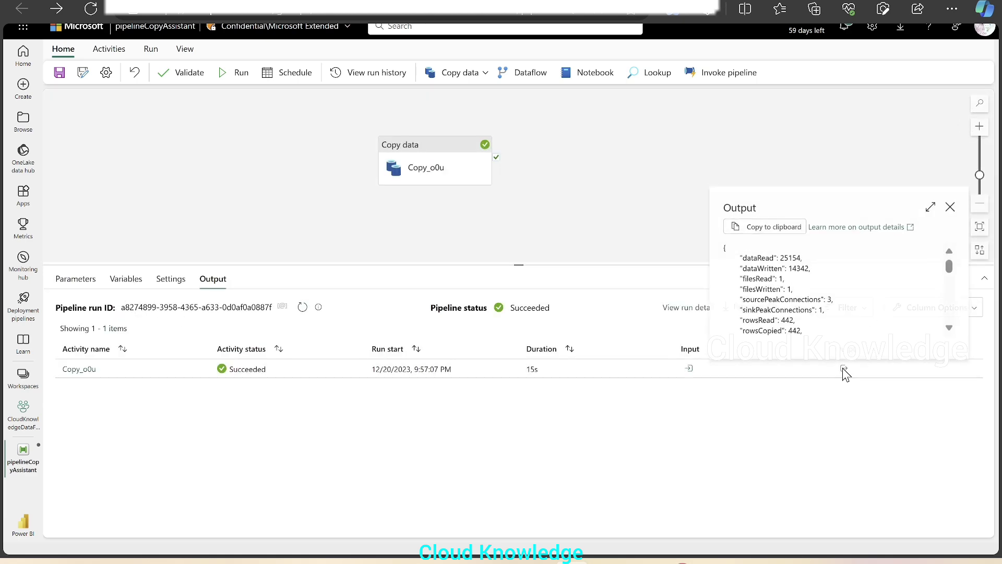
{"action": "left_click", "coordinate": [932, 205]}
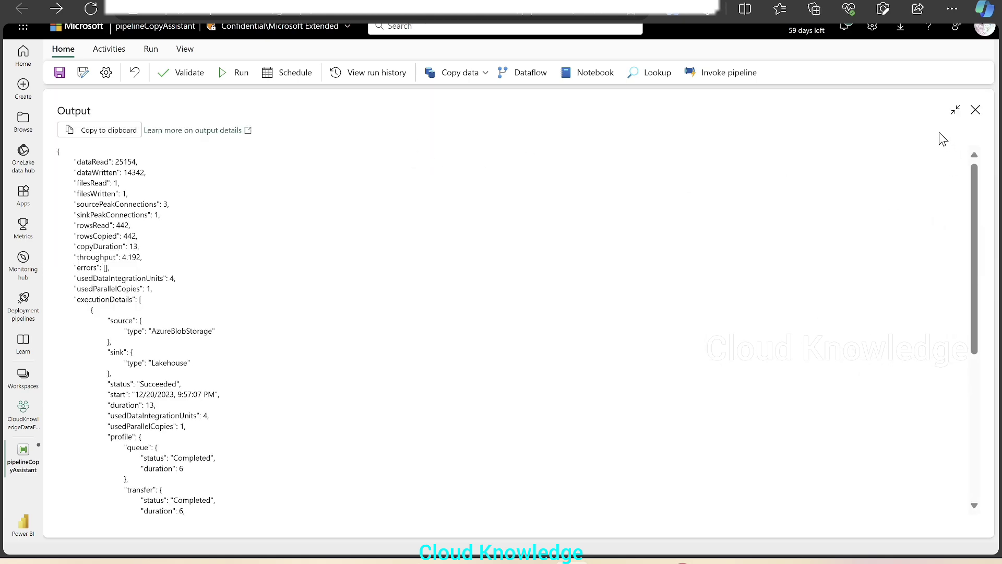
{"action": "left_click", "coordinate": [976, 110]}
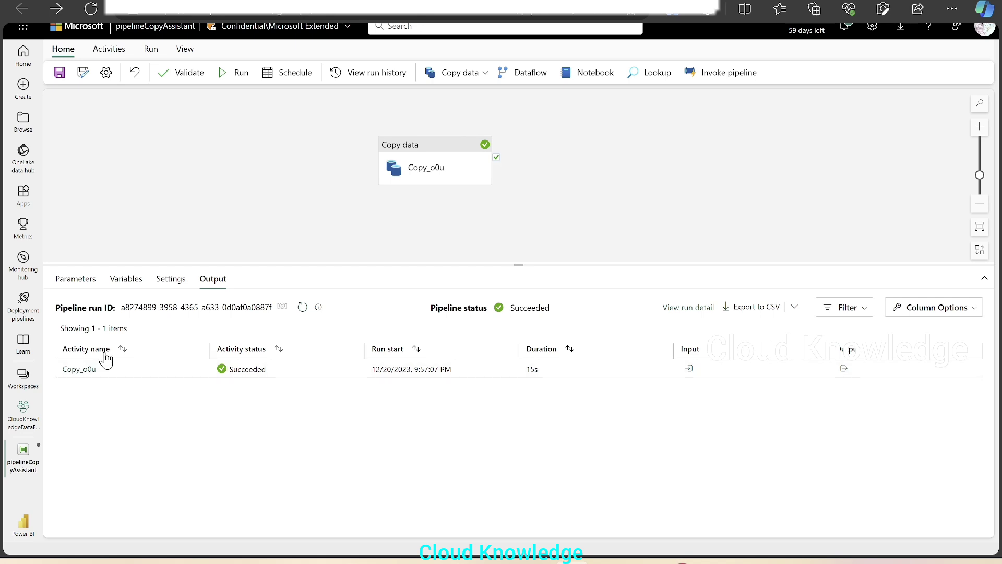
Review the Copy_o0u run's copy data details, including the duration breakdown and advanced information, and close them.
{"action": "left_click", "coordinate": [77, 369]}
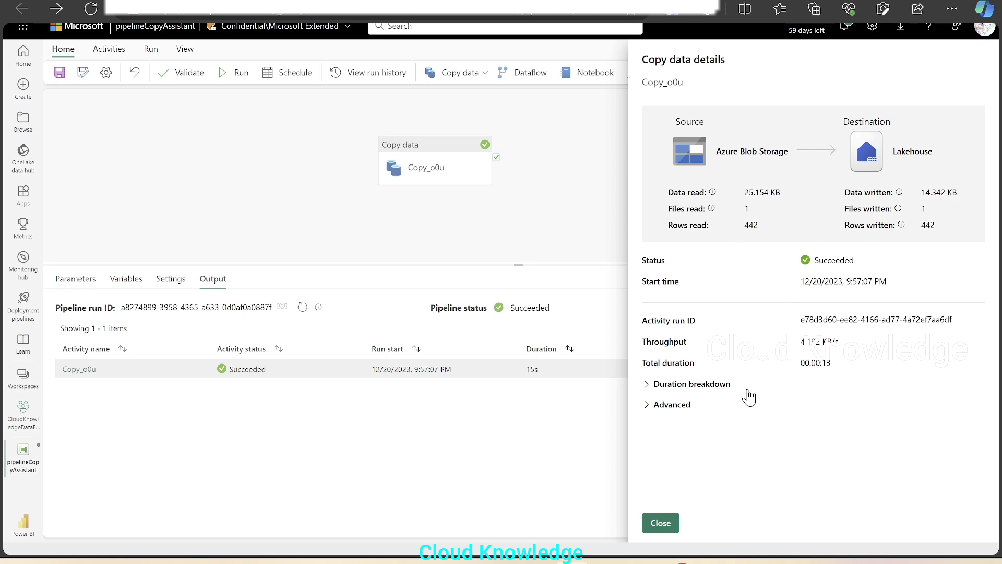
{"action": "left_click", "coordinate": [694, 389]}
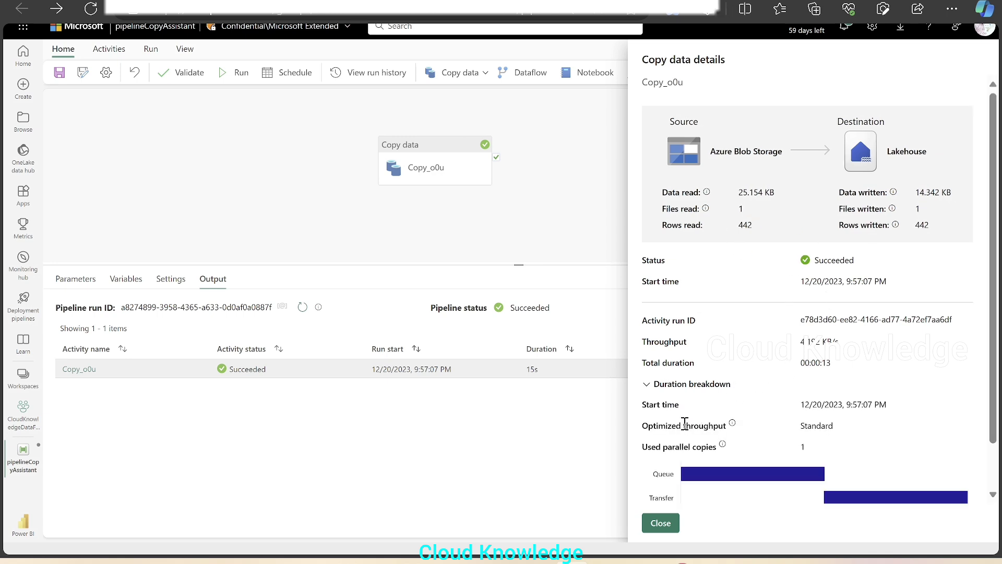
{"action": "scroll", "coordinate": [760, 405], "scroll_direction": "down", "scroll_amount": 1}
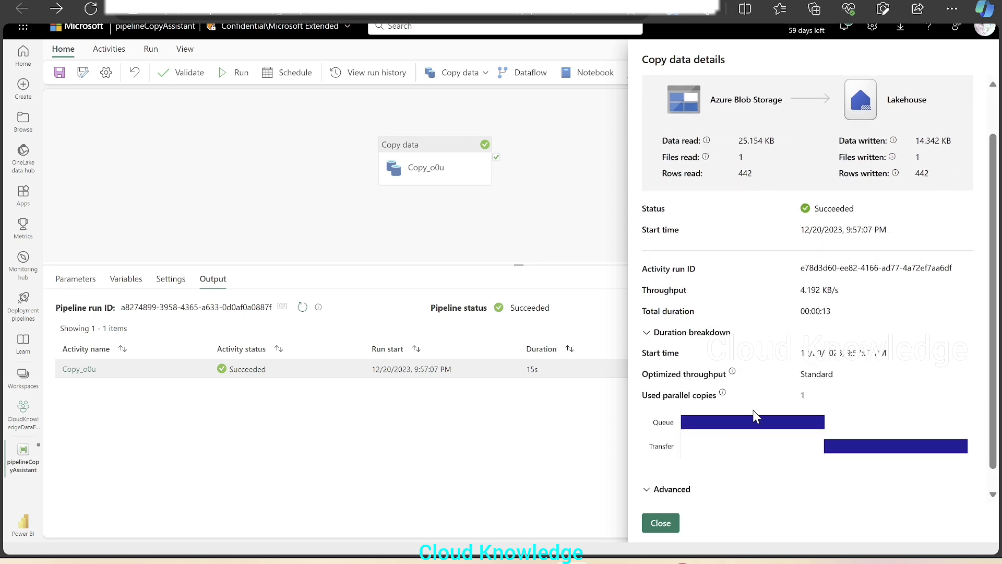
{"action": "scroll", "coordinate": [757, 418], "scroll_direction": "up", "scroll_amount": 1}
{"action": "scroll", "coordinate": [830, 444], "scroll_direction": "up", "scroll_amount": 1}
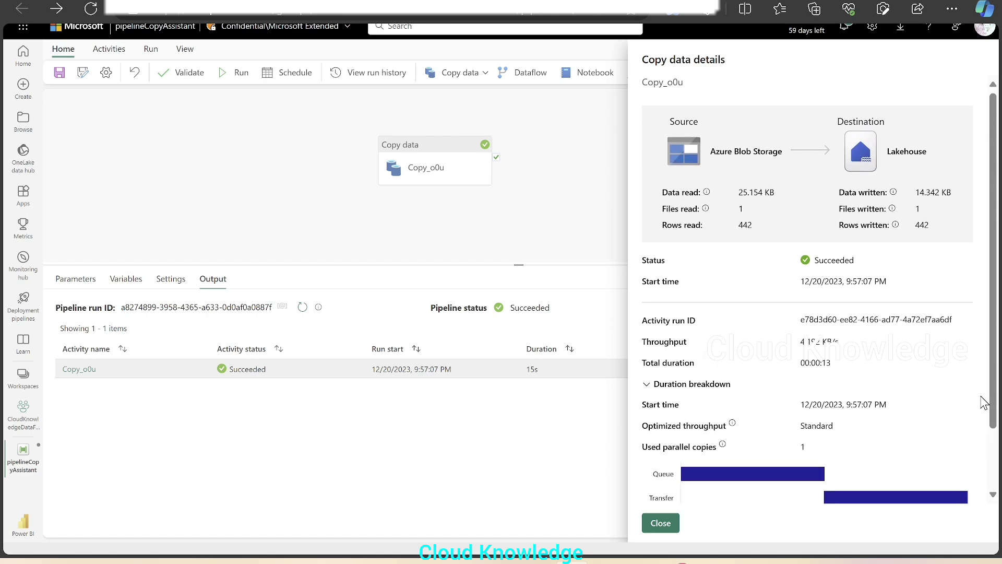
{"action": "left_click_drag", "start_coordinate": [994, 400], "coordinate": [999, 459]}
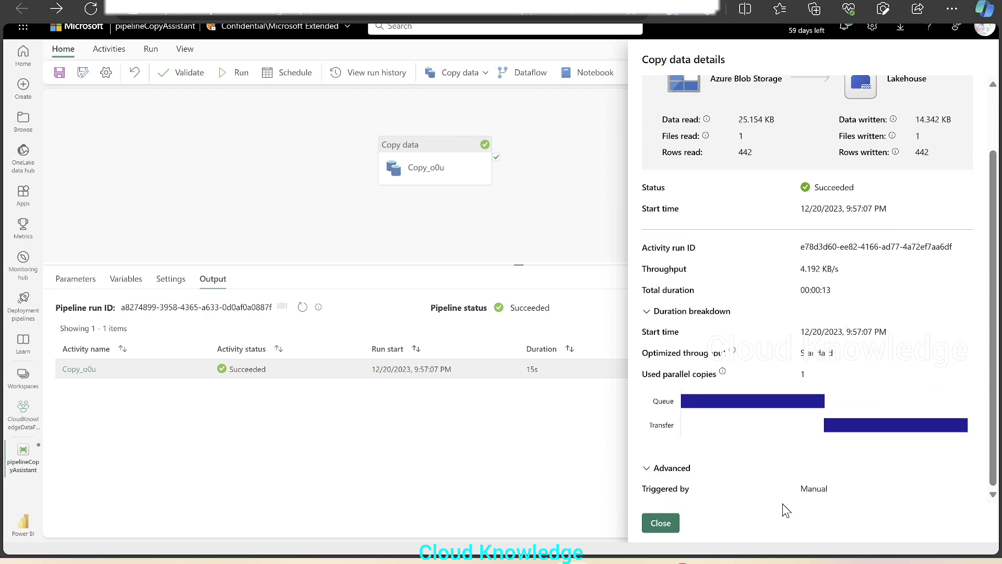
{"action": "scroll", "coordinate": [994, 441], "scroll_direction": "up", "scroll_amount": 2}
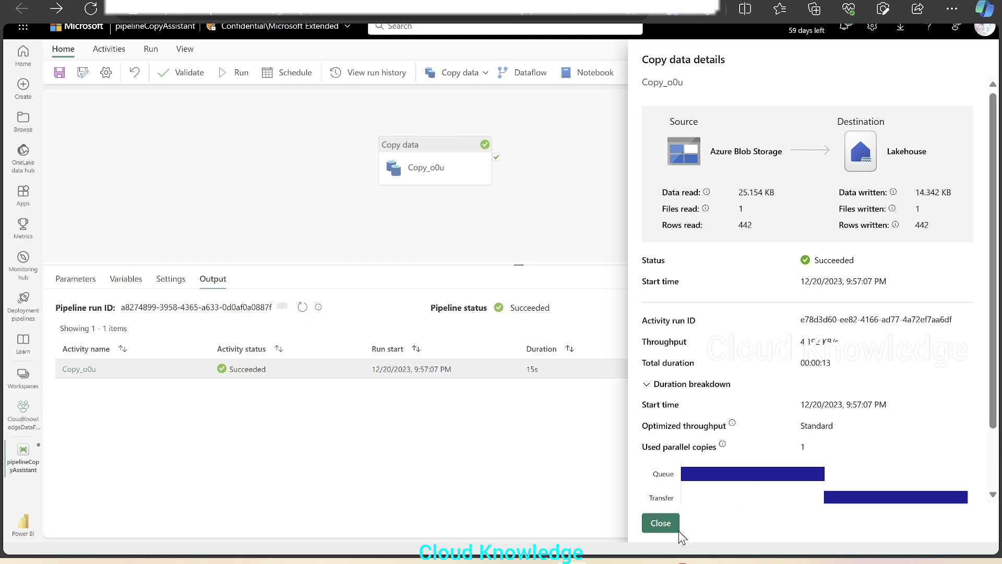
{"action": "left_click", "coordinate": [661, 526]}
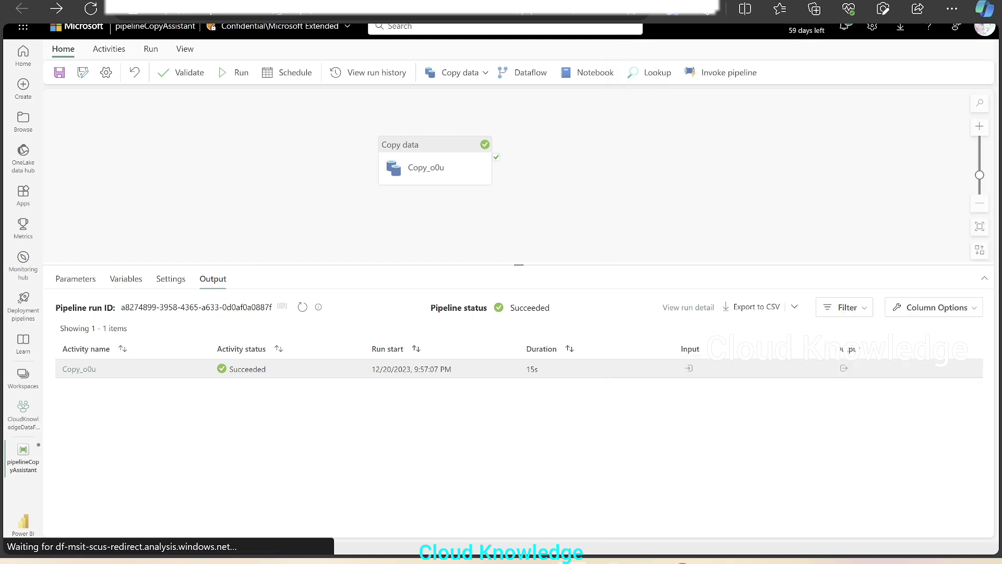
View the pipeline run details and look over the status filter choices for the activity runs.
{"action": "left_click", "coordinate": [673, 312]}
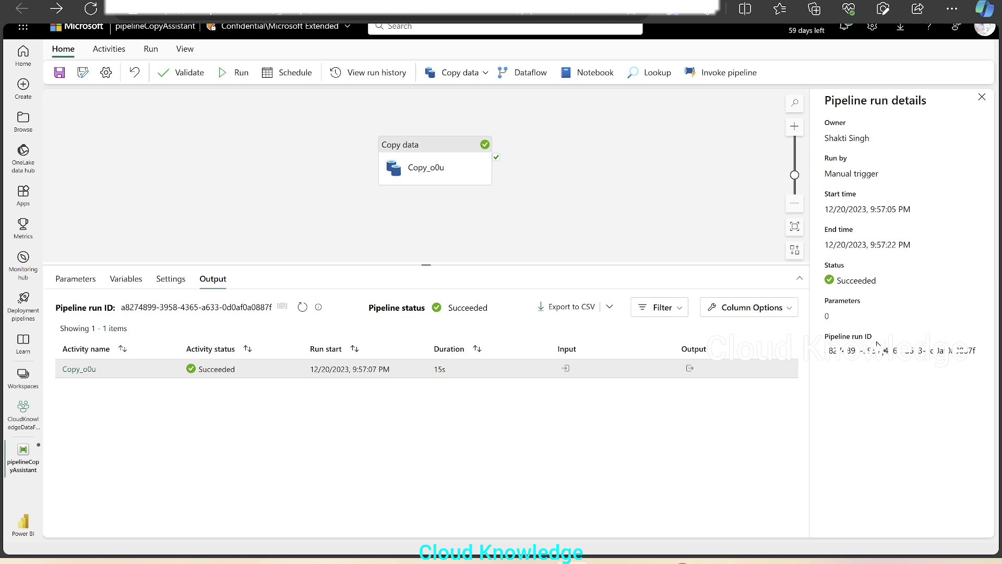
{"action": "left_click", "coordinate": [982, 98]}
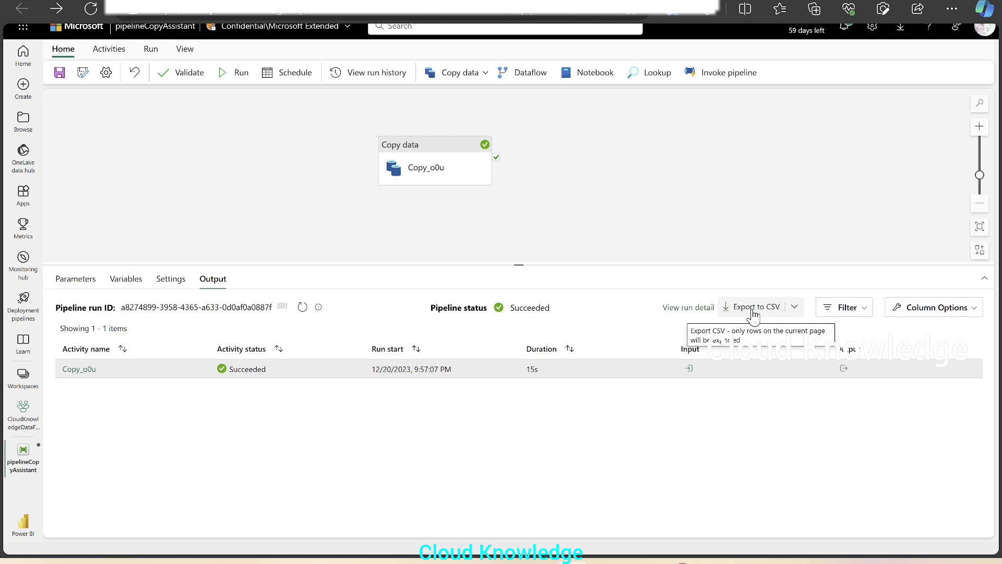
{"action": "left_click", "coordinate": [852, 311]}
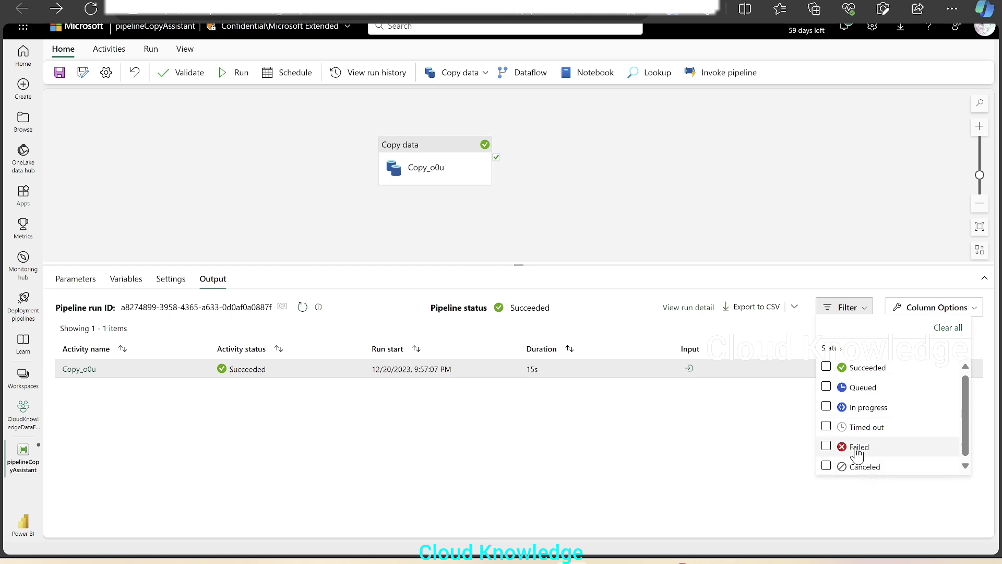
{"action": "left_click", "coordinate": [739, 450]}
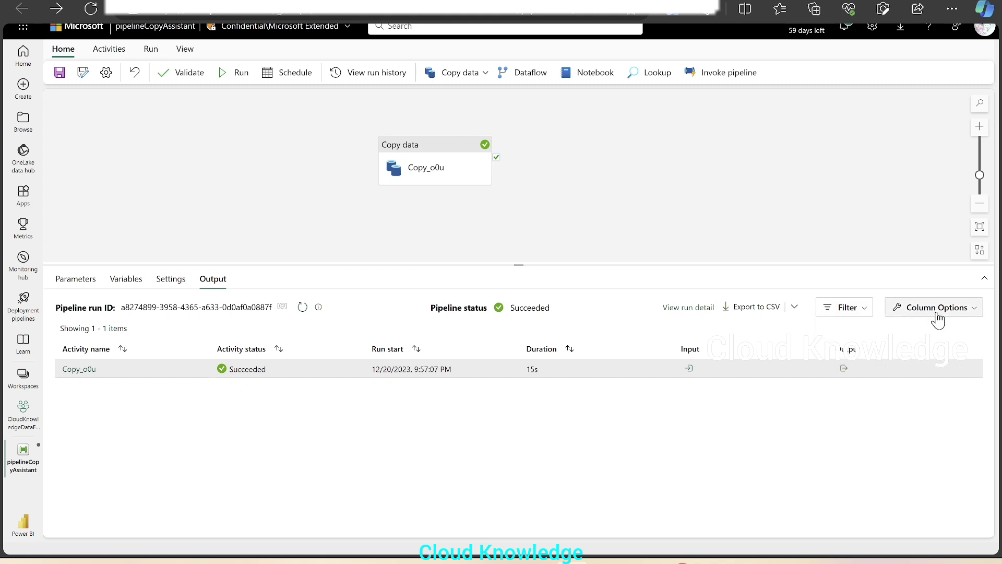
Look through the available column options for the activity runs list without changing the selection.
{"action": "left_click", "coordinate": [937, 314]}
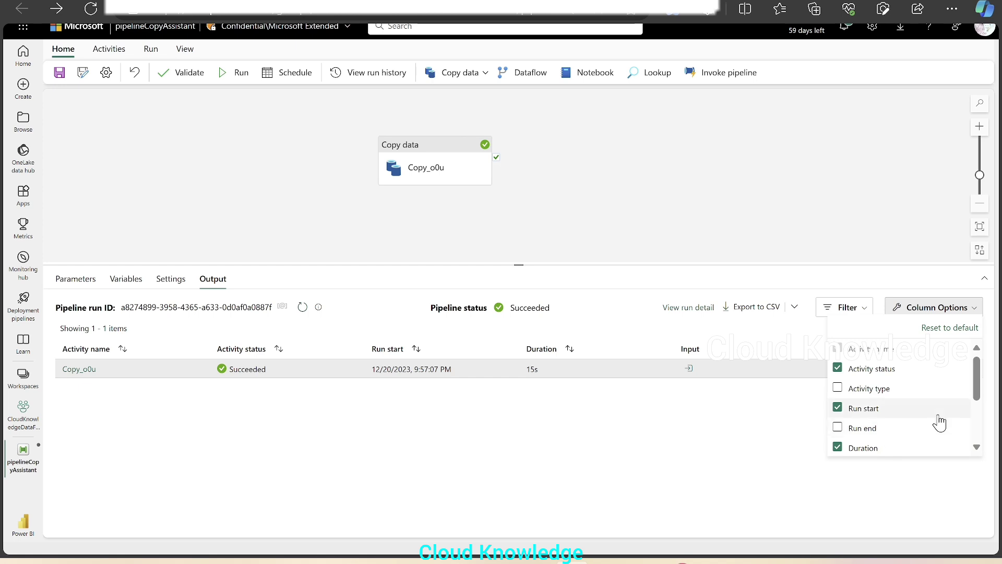
{"action": "scroll", "coordinate": [940, 423], "scroll_direction": "down", "scroll_amount": 3}
{"action": "scroll", "coordinate": [942, 433], "scroll_direction": "up", "scroll_amount": 1}
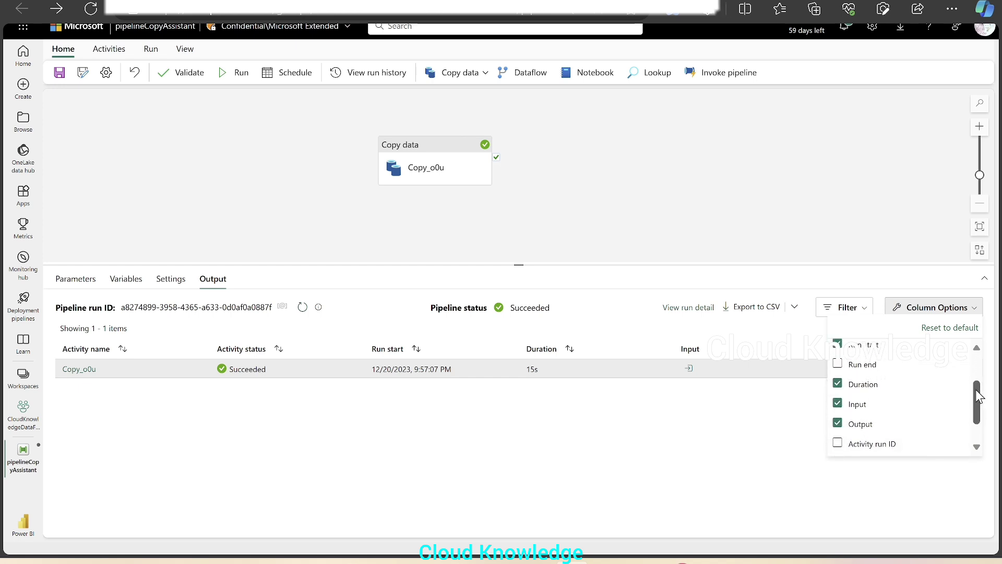
{"action": "scroll", "coordinate": [979, 412], "scroll_direction": "down", "scroll_amount": 2}
{"action": "scroll", "coordinate": [977, 397], "scroll_direction": "up", "scroll_amount": 4}
{"action": "scroll", "coordinate": [981, 398], "scroll_direction": "down", "scroll_amount": 3}
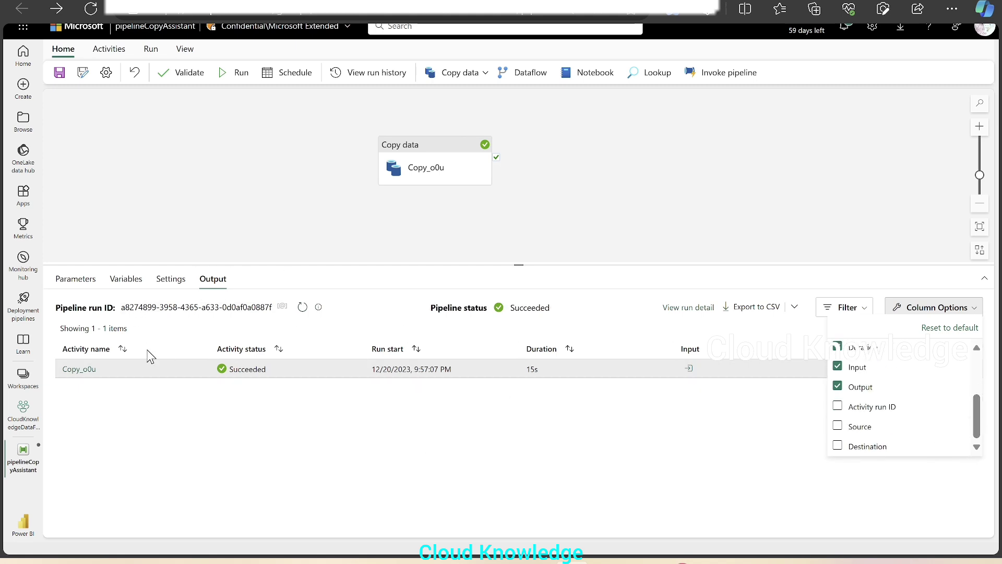
{"action": "left_click", "coordinate": [492, 441]}
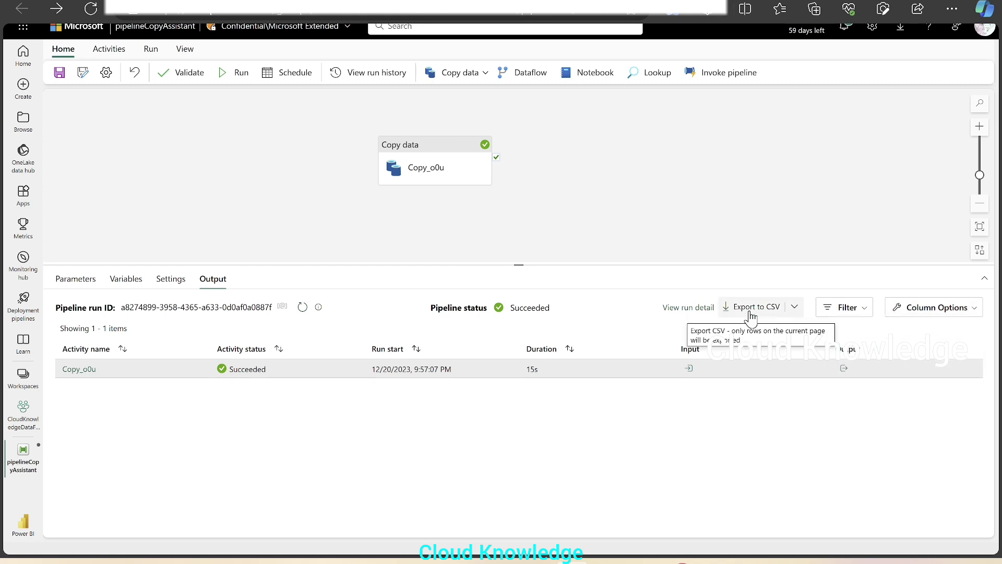
Open the failed 9:56 PM run from the pipeline's run history and read the full error details for Copy_o0u.
{"action": "left_click", "coordinate": [364, 78]}
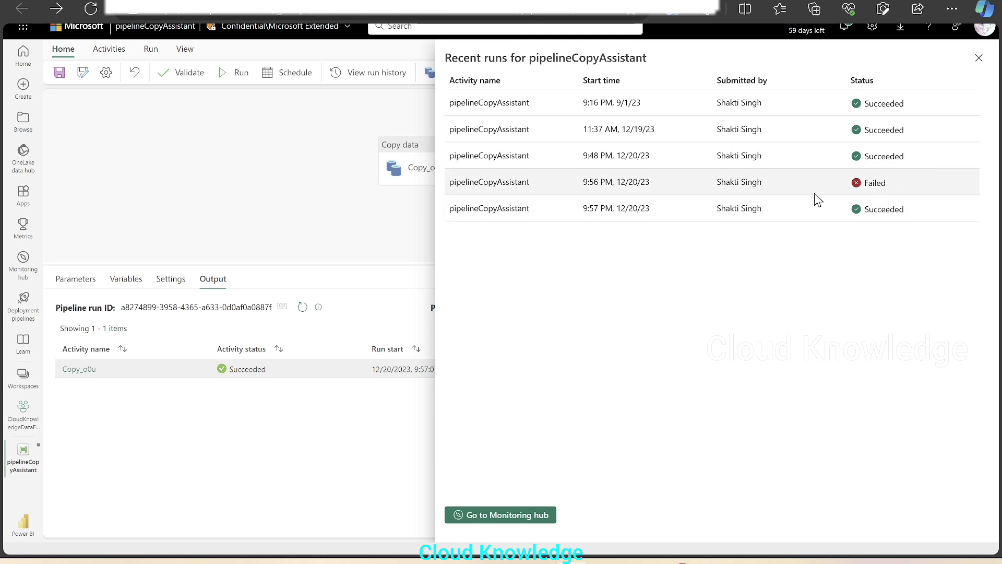
{"action": "left_click", "coordinate": [486, 183]}
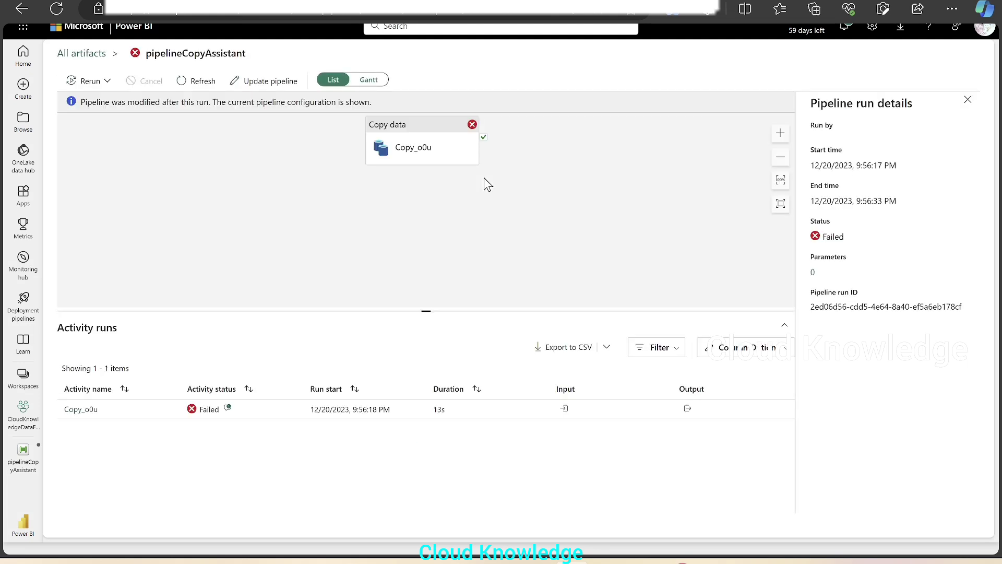
{"action": "left_click", "coordinate": [228, 409]}
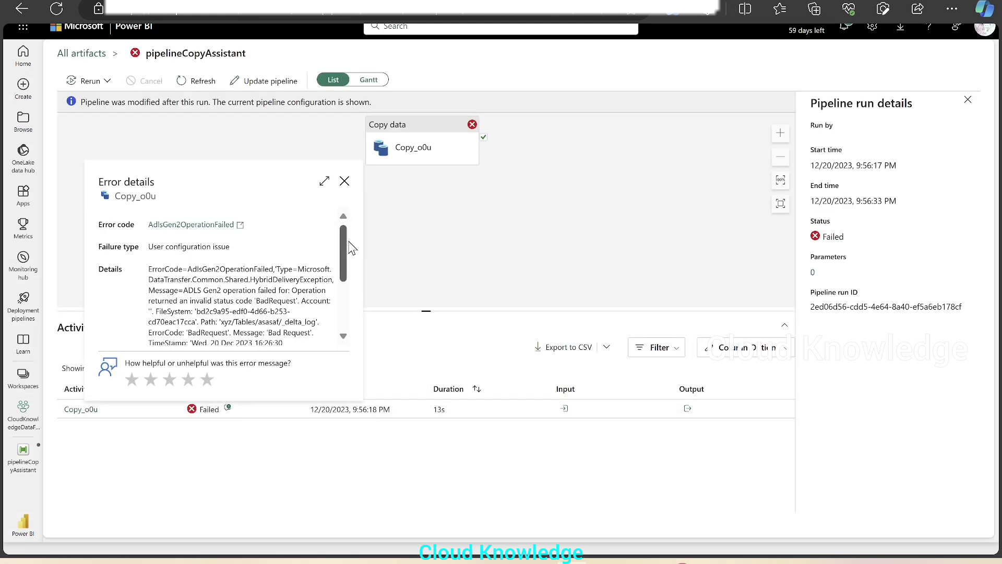
{"action": "left_click", "coordinate": [324, 181]}
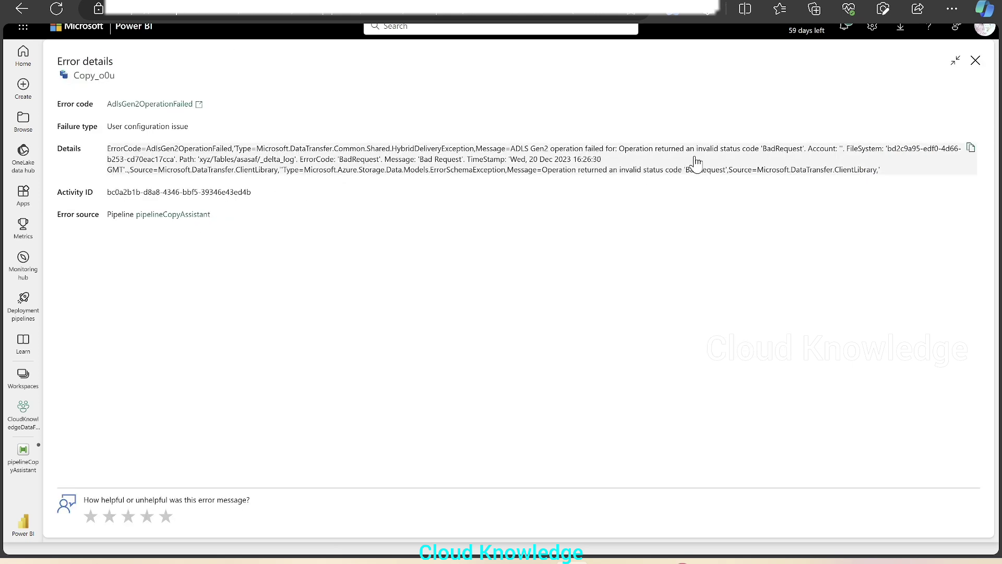
{"action": "left_click", "coordinate": [975, 61]}
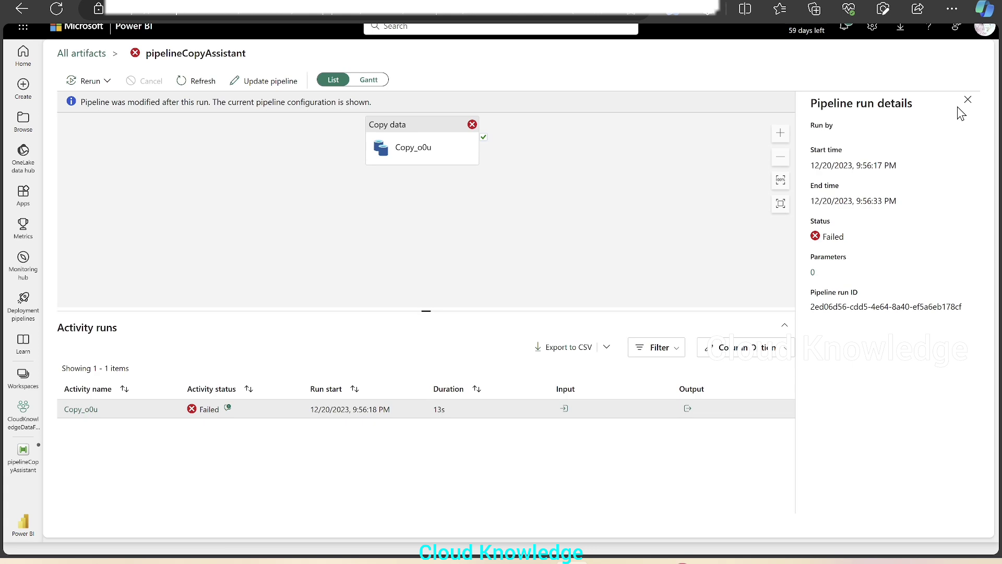
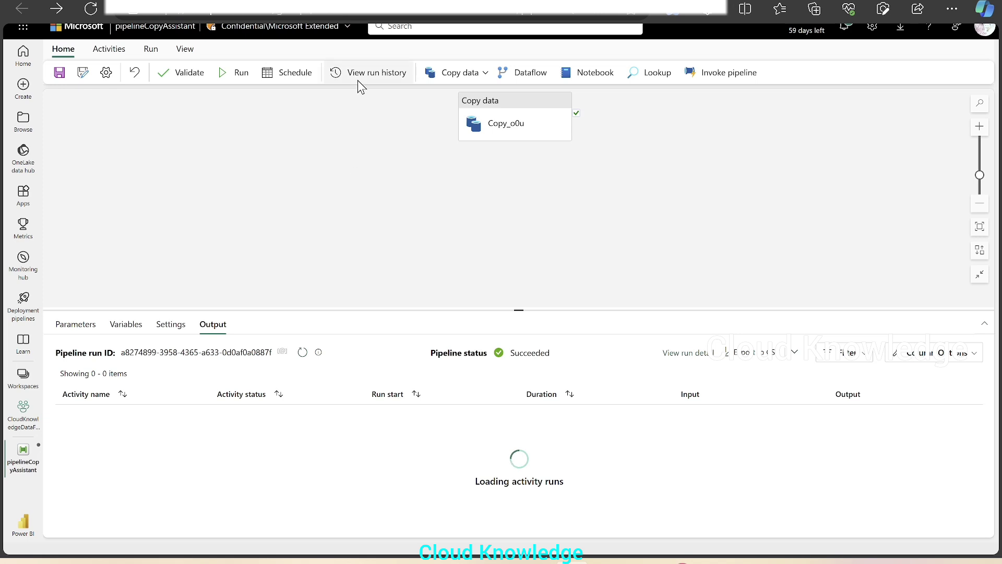
Go from the pipeline's run history to the Monitoring hub and filter its runs to the Succeeded status.
{"action": "left_click", "coordinate": [360, 76]}
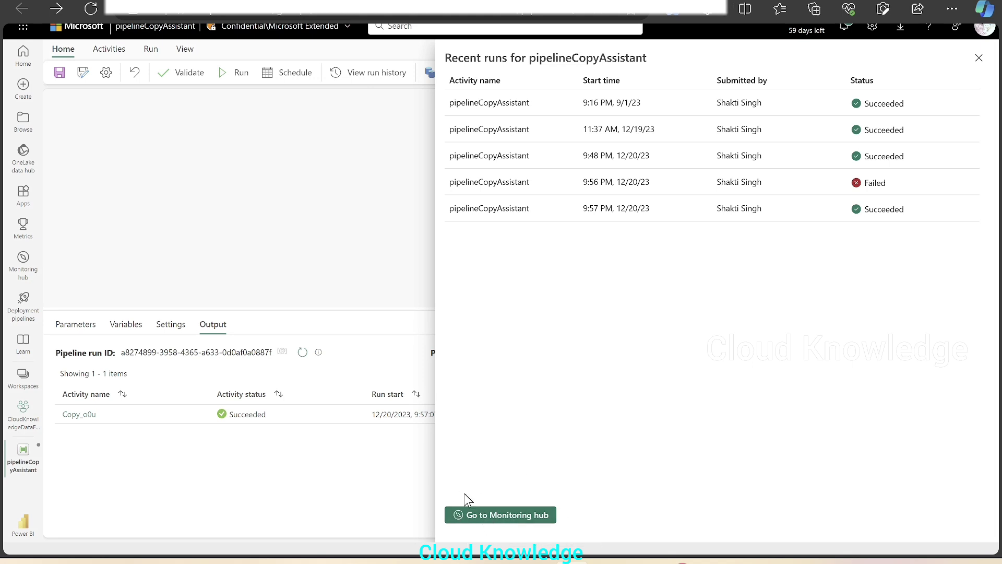
{"action": "left_click", "coordinate": [499, 520]}
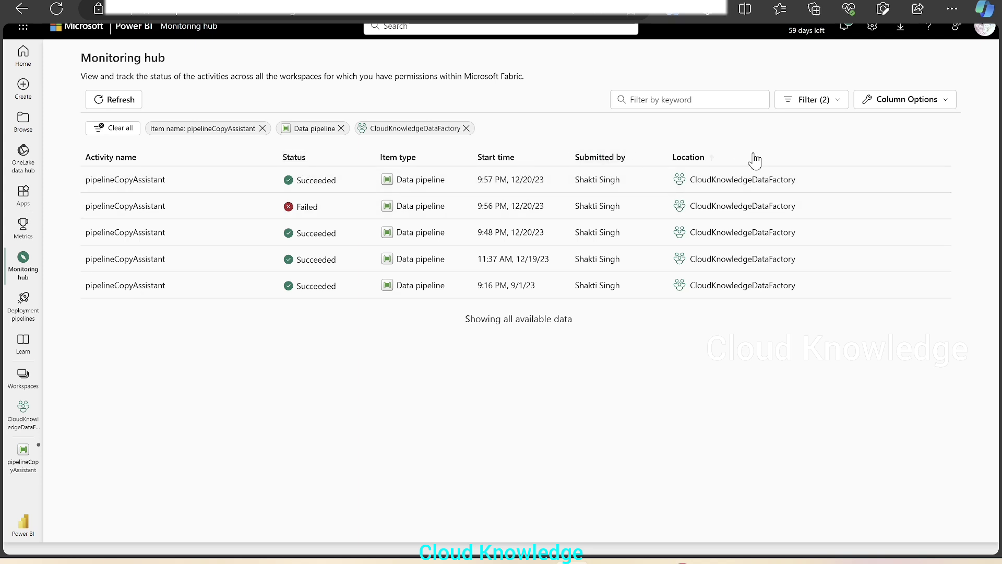
{"action": "left_click", "coordinate": [825, 101]}
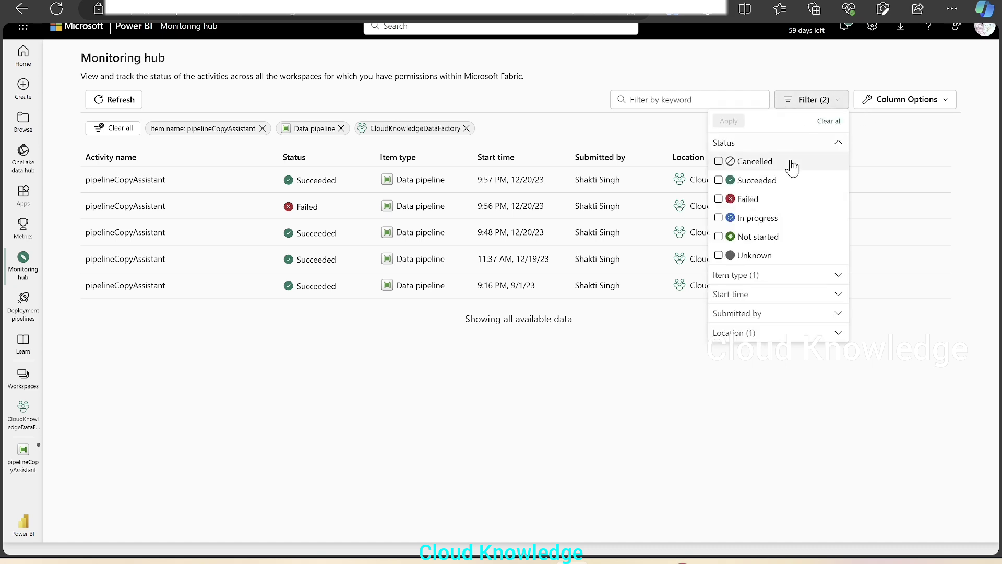
{"action": "left_click", "coordinate": [774, 185]}
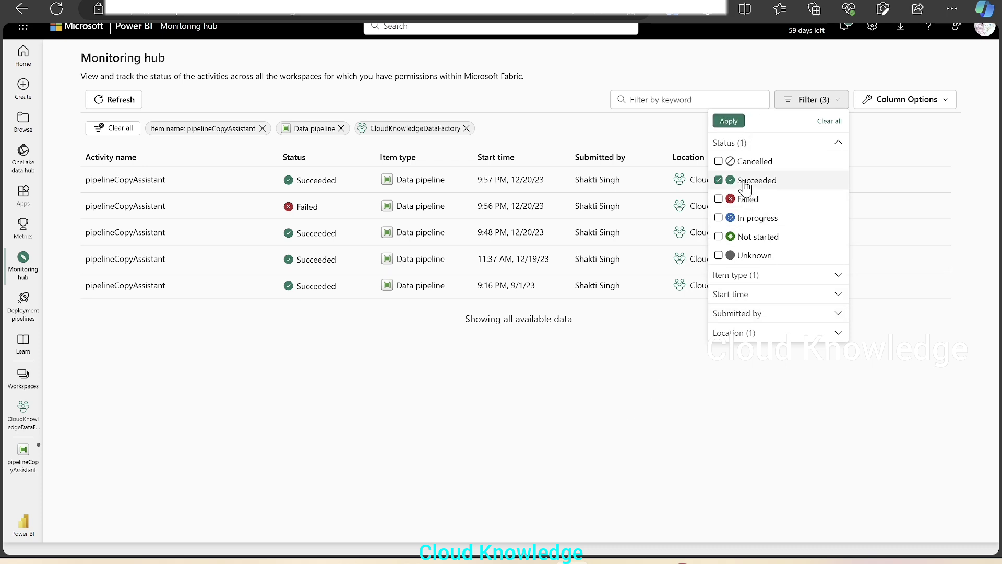
{"action": "left_click", "coordinate": [729, 122]}
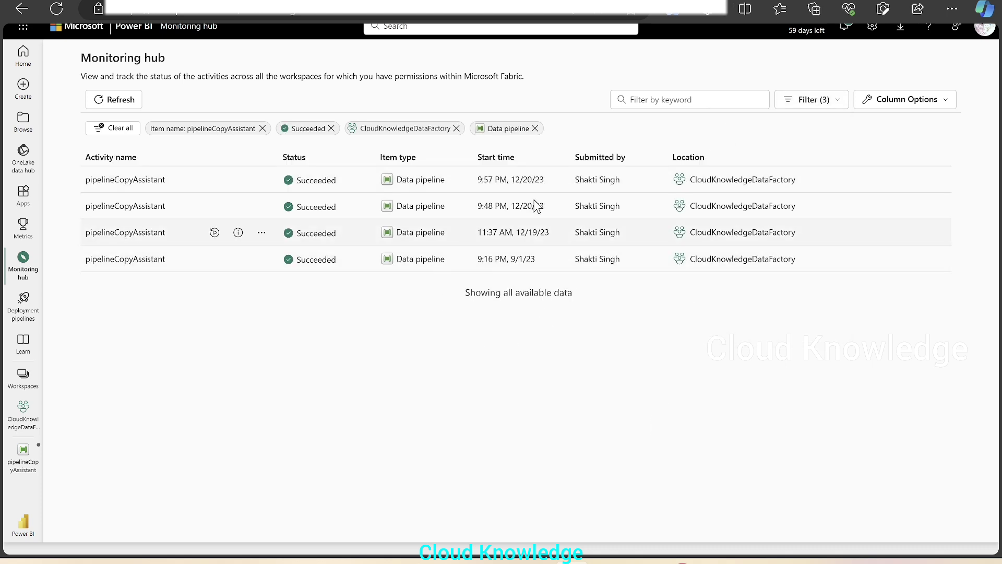
Clear the Succeeded status and all other selected filters in the Monitoring hub and apply the change.
{"action": "left_click", "coordinate": [807, 104]}
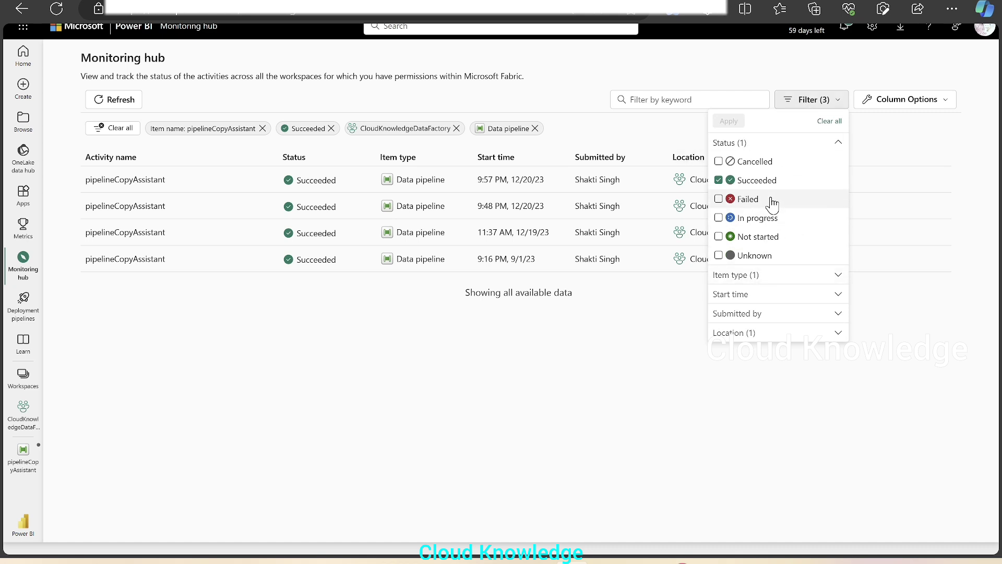
{"action": "left_click", "coordinate": [719, 180]}
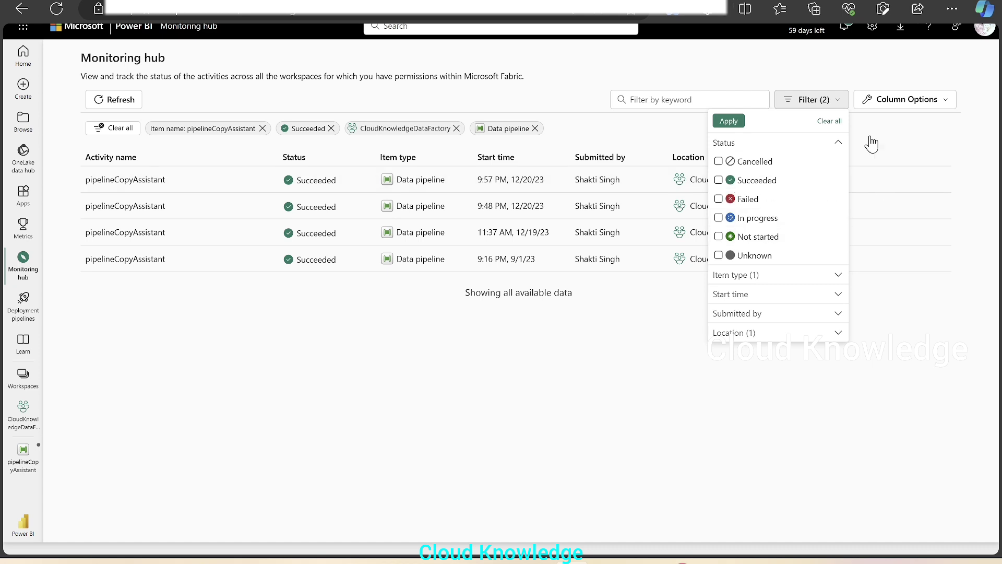
{"action": "left_click", "coordinate": [830, 123]}
{"action": "left_click", "coordinate": [720, 124]}
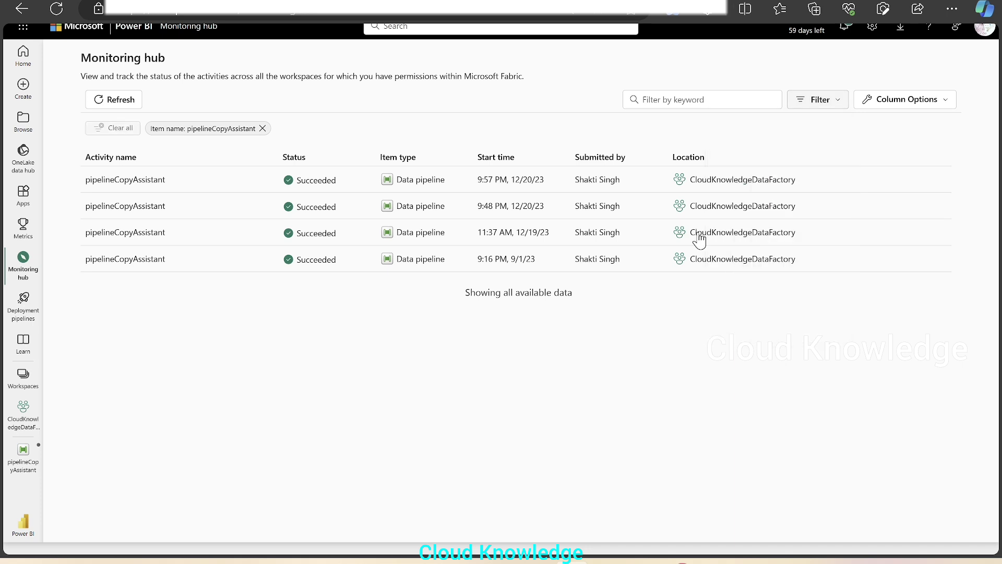
Look over the Monitoring hub's column options and view the details of the 9:57 PM pipelineCopyAssistant run.
{"action": "left_click", "coordinate": [901, 104]}
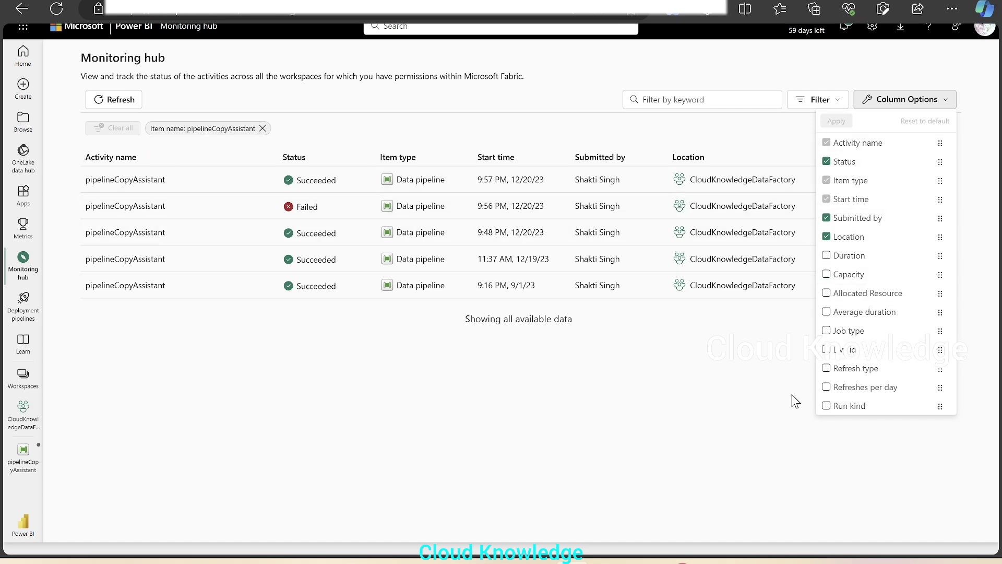
{"action": "left_click", "coordinate": [729, 409]}
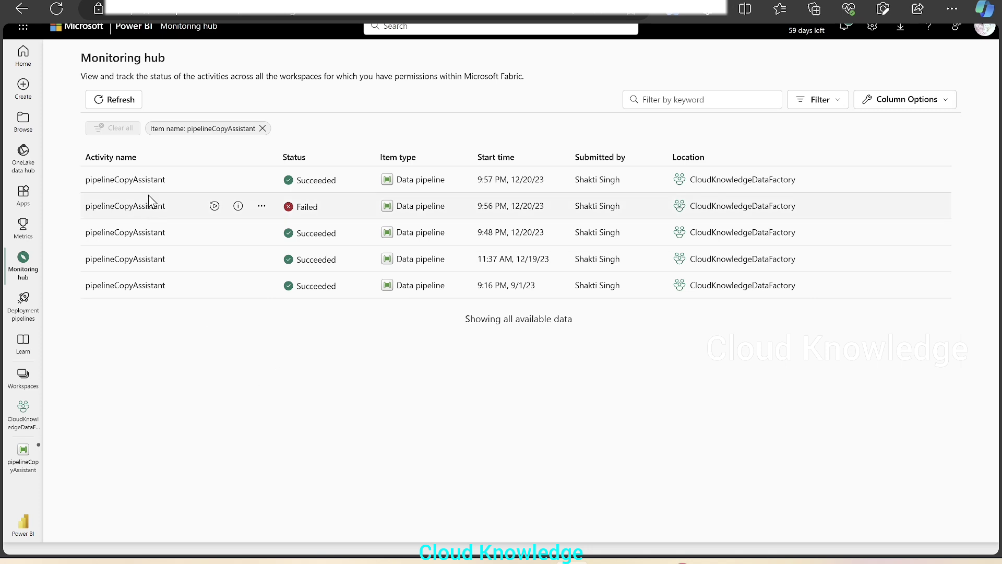
{"action": "left_click", "coordinate": [262, 180]}
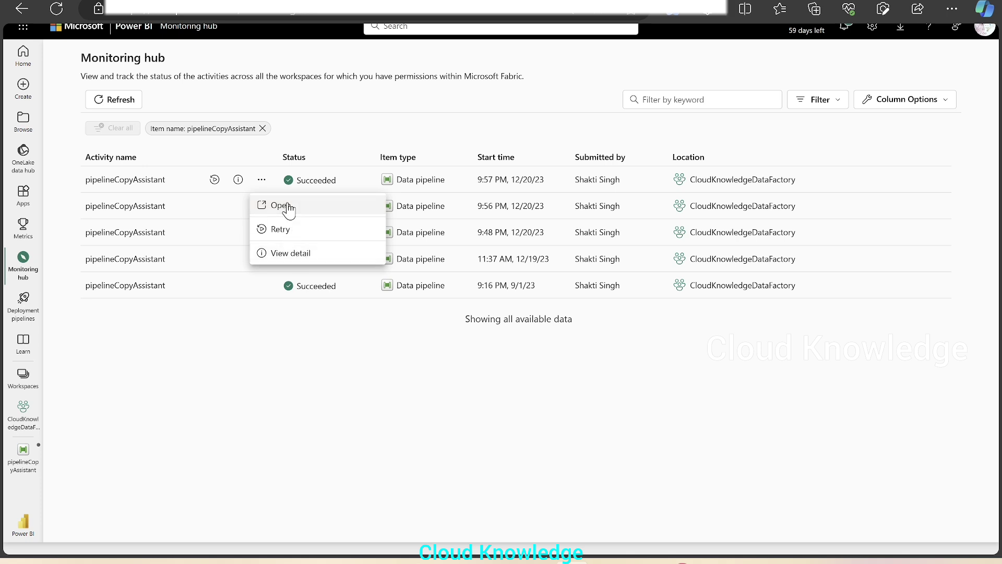
{"action": "left_click", "coordinate": [291, 254]}
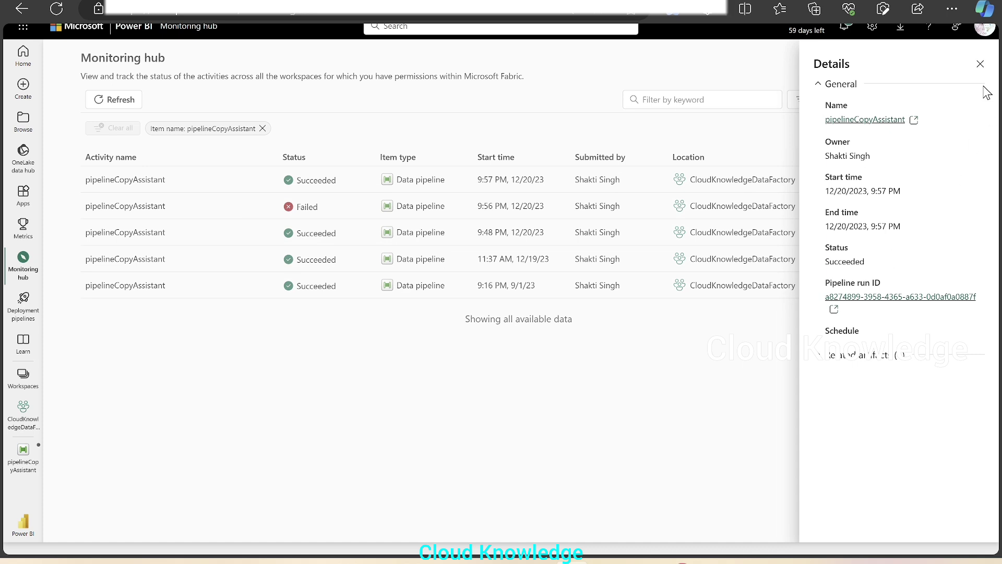
{"action": "left_click", "coordinate": [981, 64]}
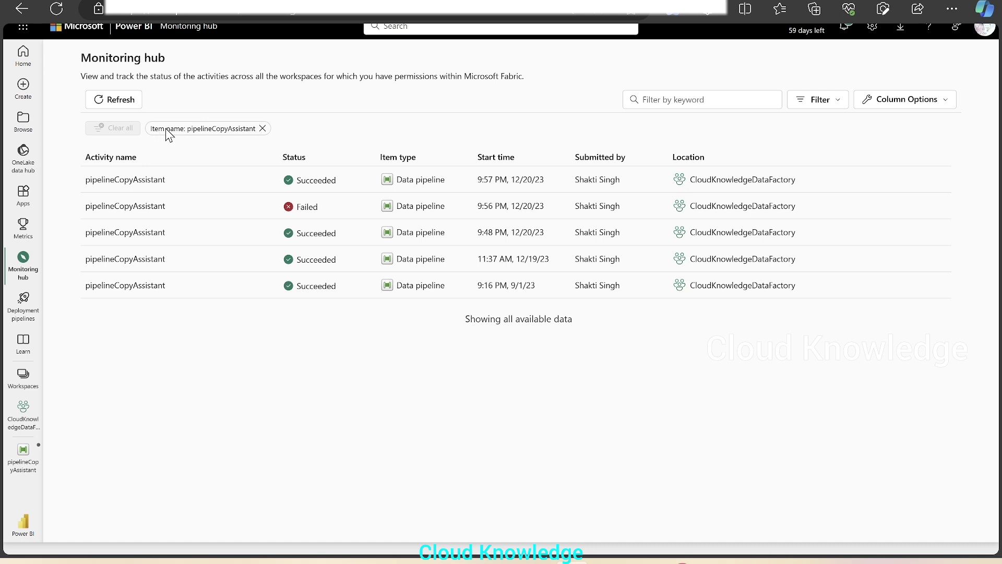
Remove the pipelineCopyAssistant item name filter and restrict the Monitoring hub list to the Data pipeline item type.
{"action": "left_click", "coordinate": [263, 128]}
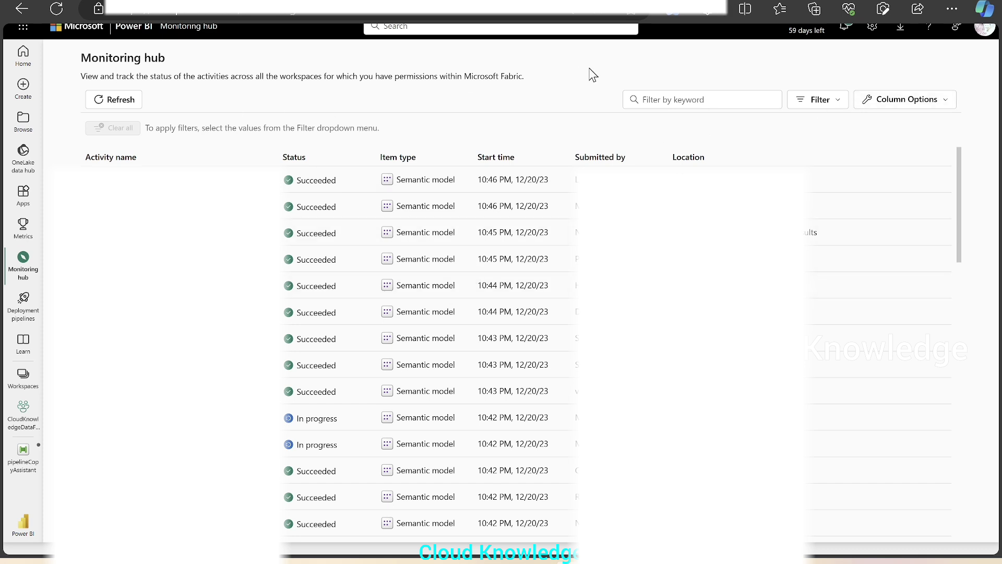
{"action": "left_click", "coordinate": [812, 105]}
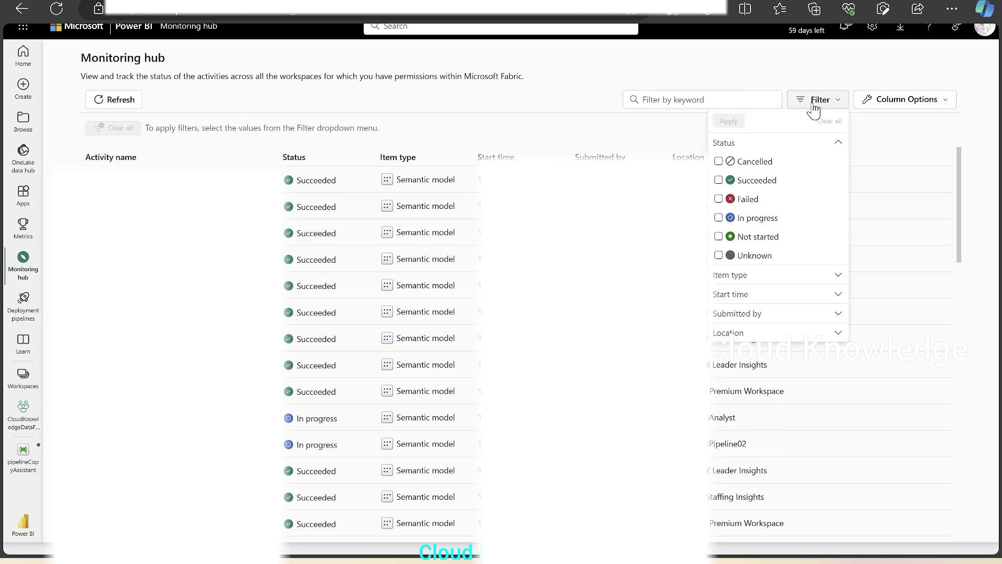
{"action": "left_click", "coordinate": [746, 276]}
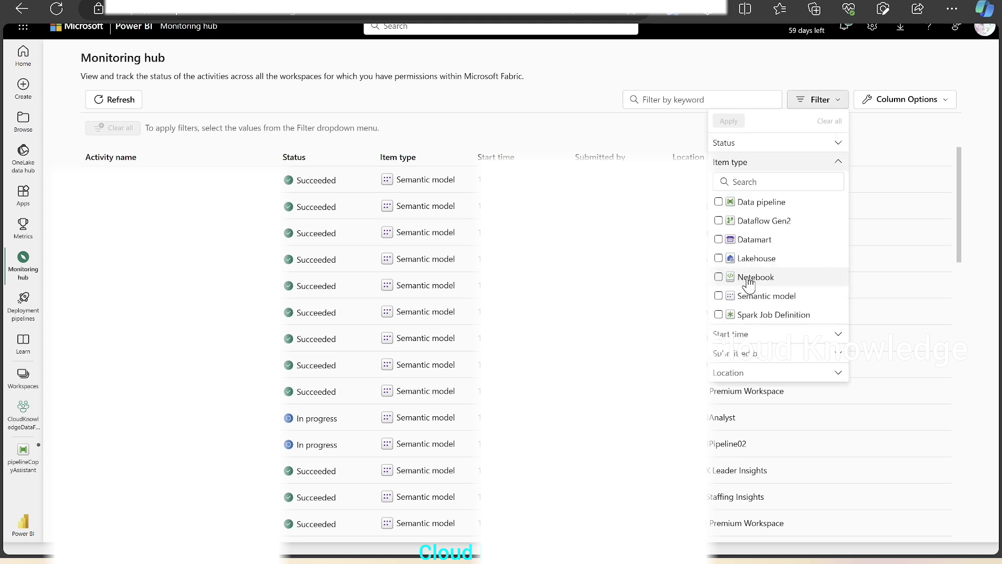
{"action": "left_click", "coordinate": [762, 208]}
{"action": "left_click", "coordinate": [729, 121]}
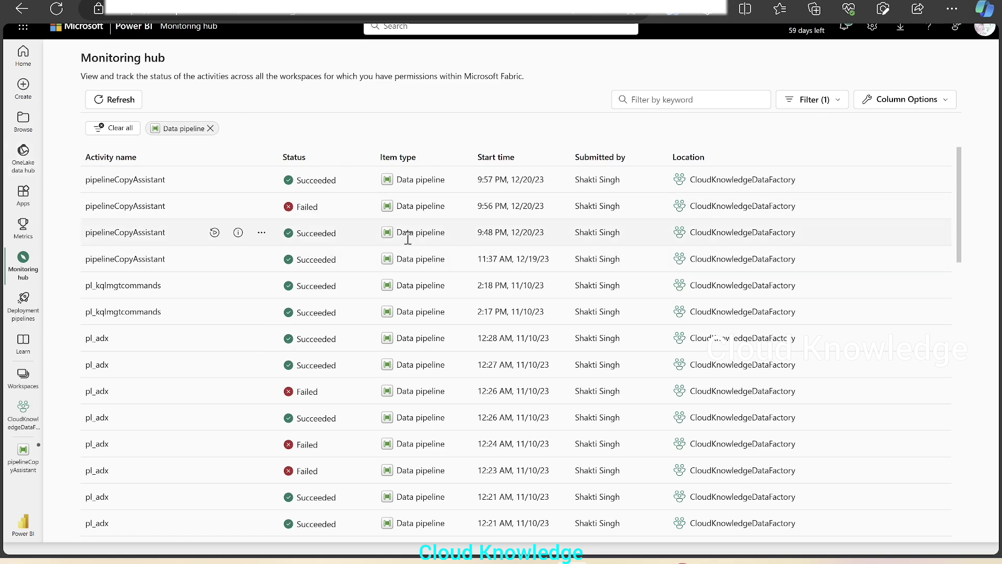
{"action": "scroll", "coordinate": [490, 415], "scroll_direction": "down", "scroll_amount": 3}
{"action": "scroll", "coordinate": [490, 409], "scroll_direction": "up", "scroll_amount": 4}
{"action": "left_click_drag", "start_coordinate": [963, 235], "coordinate": [962, 157]}
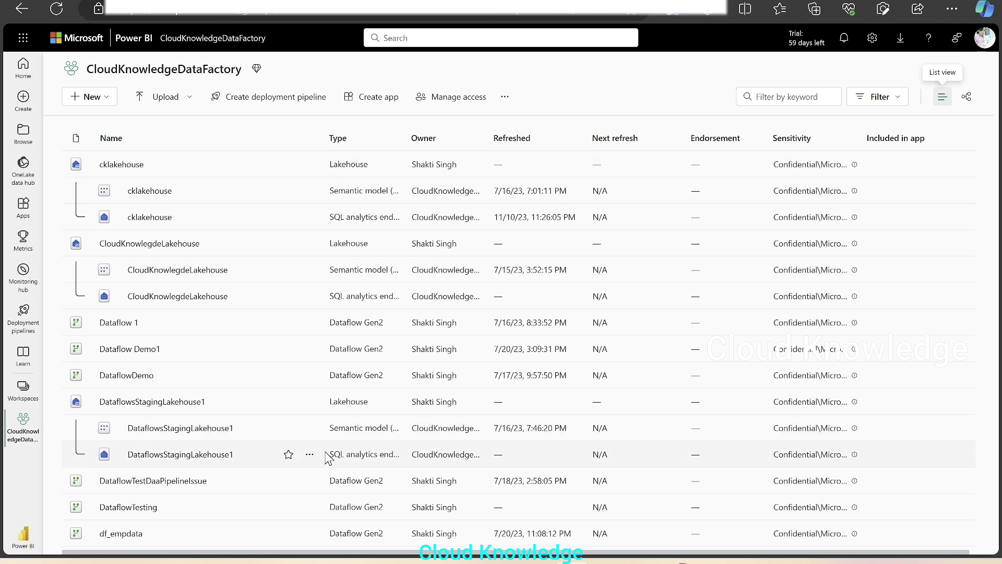
Filter the CloudKnowledgeDataFactory workspace items to the Data pipeline type.
{"action": "left_click", "coordinate": [883, 97]}
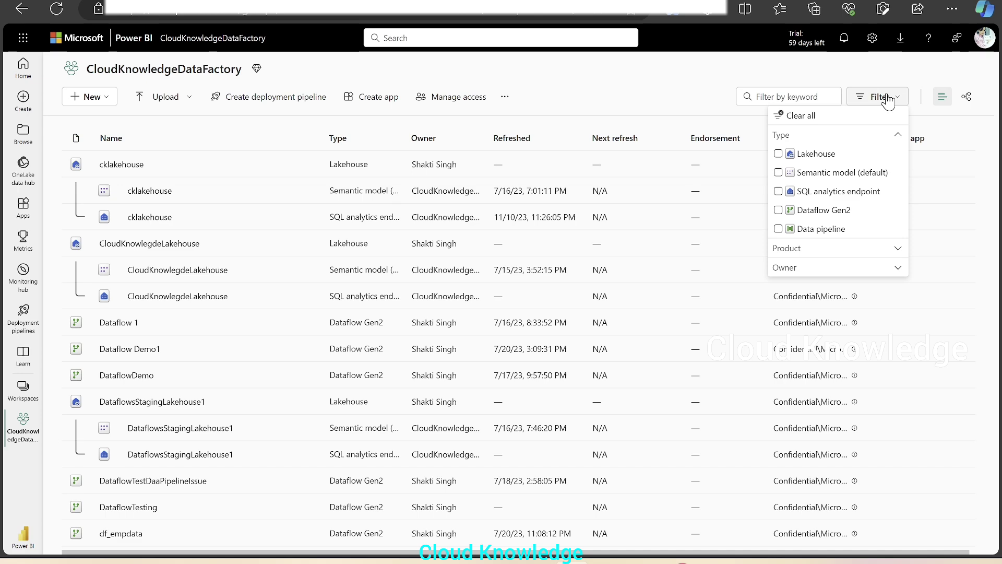
{"action": "left_click", "coordinate": [820, 232]}
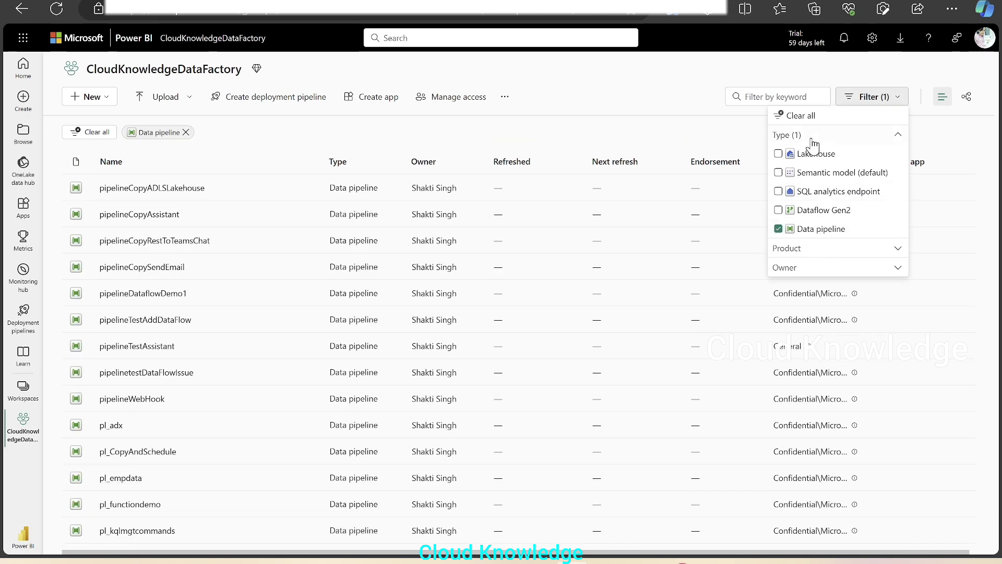
{"action": "left_click", "coordinate": [598, 64]}
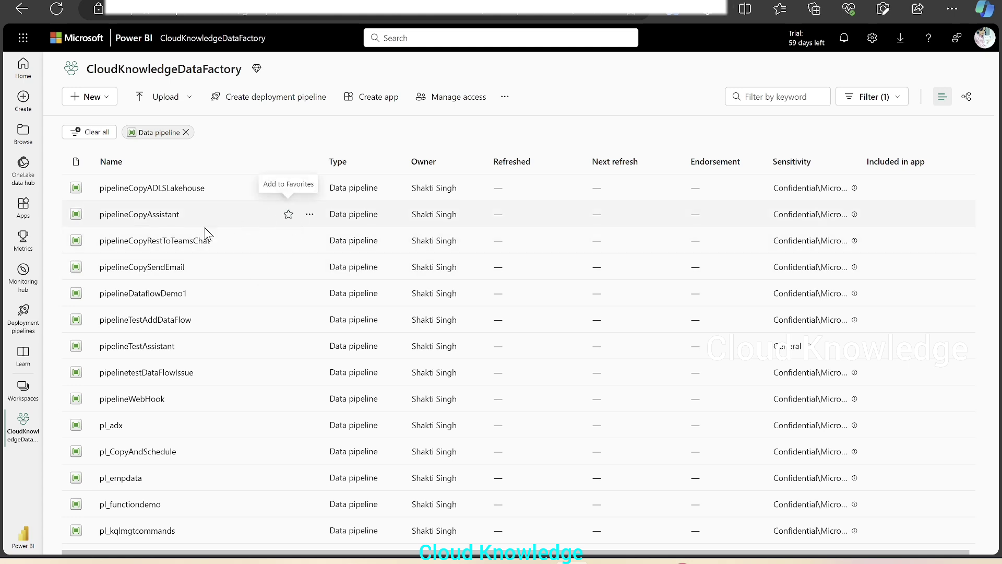
View the recent runs of pipelineCopyAssistant from the workspace and continue to the Monitoring hub.
{"action": "left_click", "coordinate": [309, 216]}
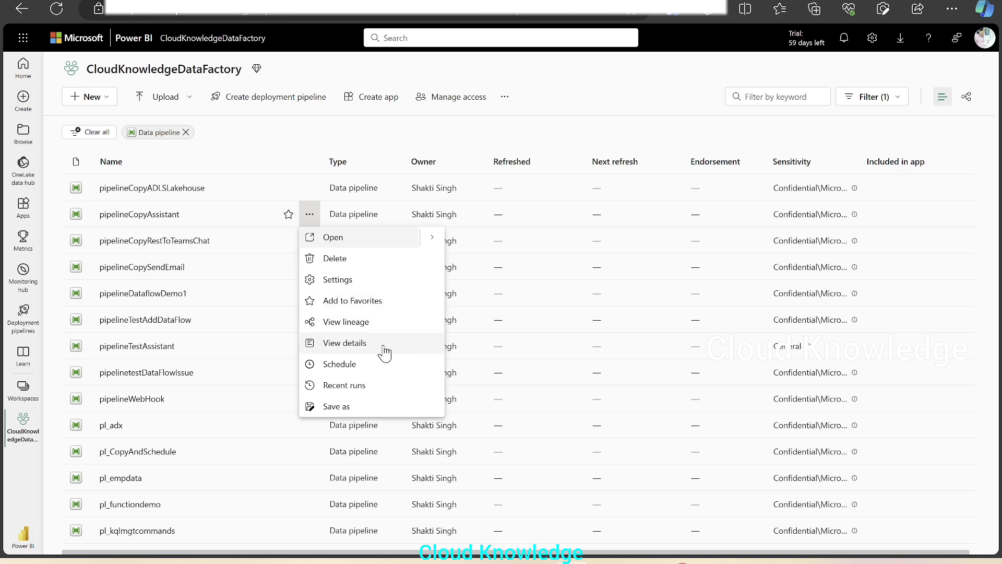
{"action": "left_click", "coordinate": [352, 395]}
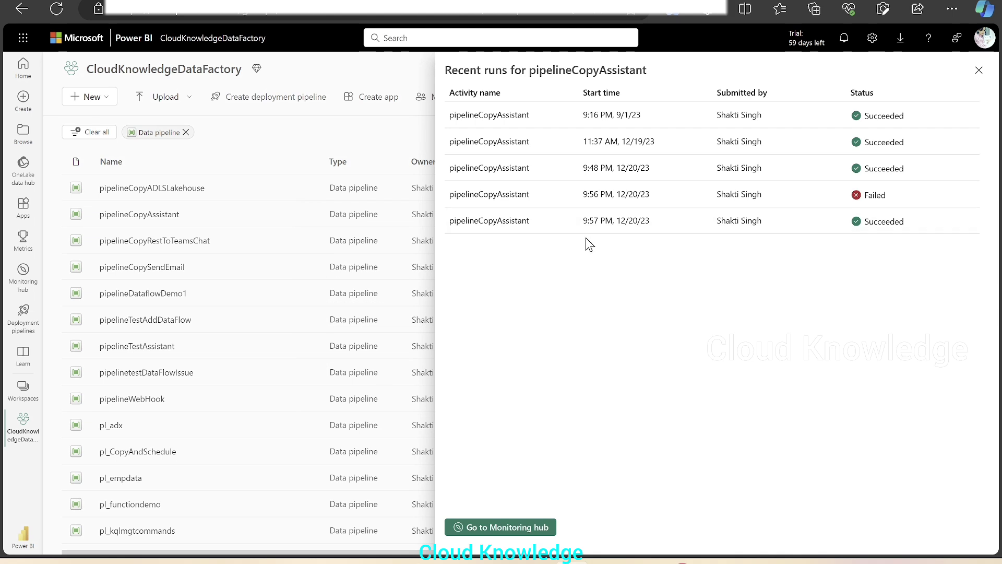
{"action": "left_click", "coordinate": [489, 528]}
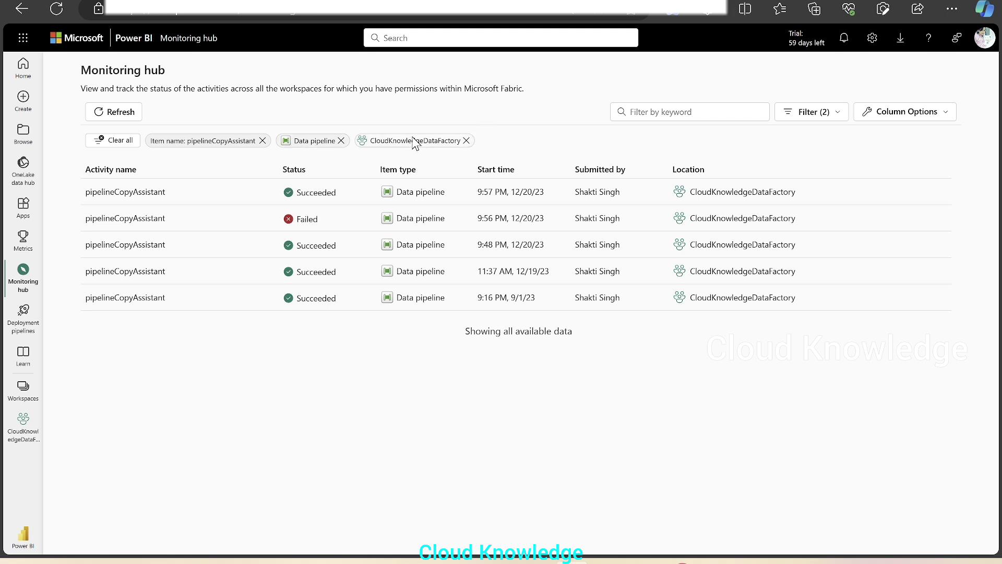
Open the 9:57 PM pipelineCopyAssistant run from the Monitoring hub and look over its rerun options.
{"action": "left_click", "coordinate": [128, 193]}
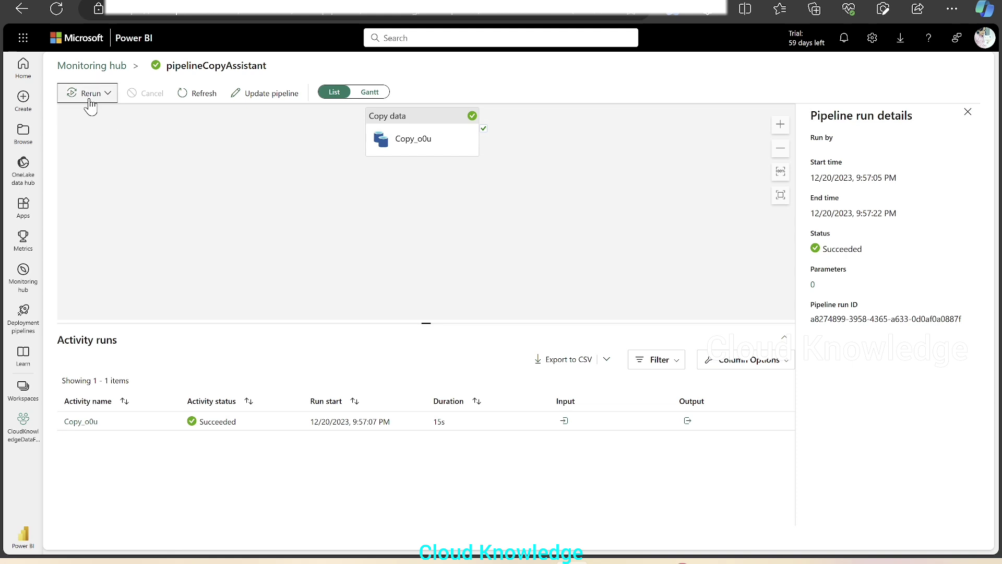
{"action": "left_click", "coordinate": [108, 93]}
{"action": "left_click", "coordinate": [284, 172]}
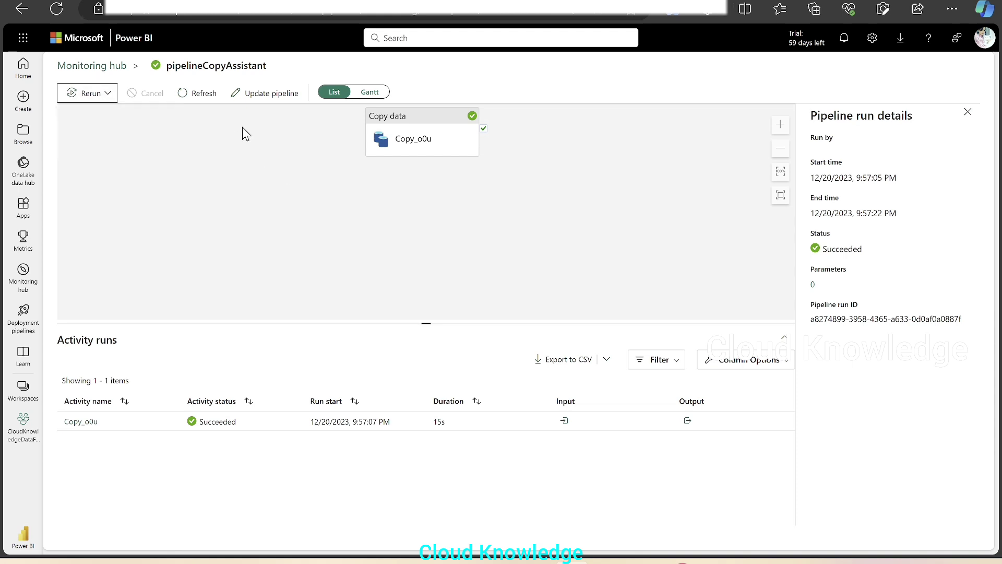
View the run's activities as a Gantt chart and return to the list view.
{"action": "left_click", "coordinate": [363, 105]}
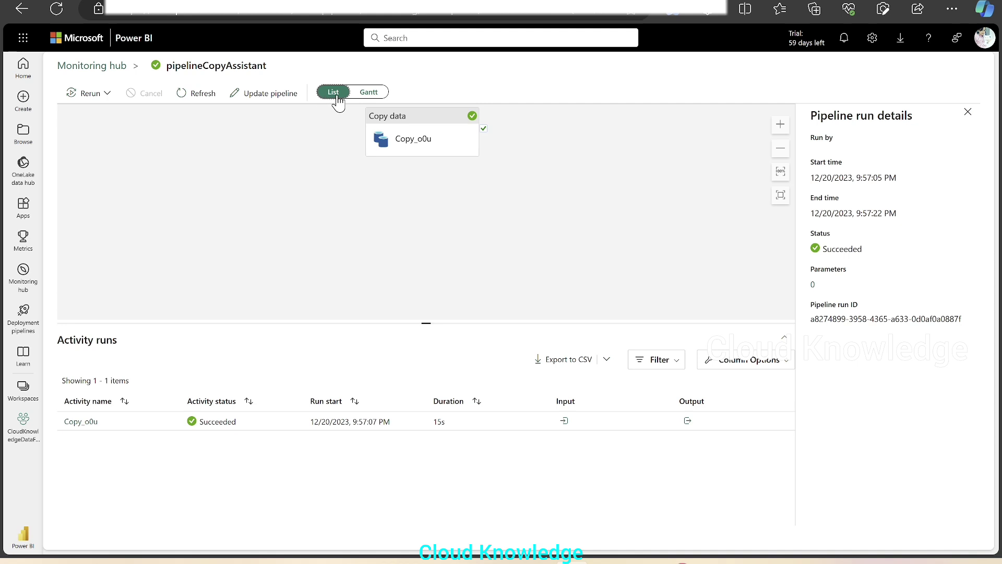
{"action": "left_click", "coordinate": [370, 93]}
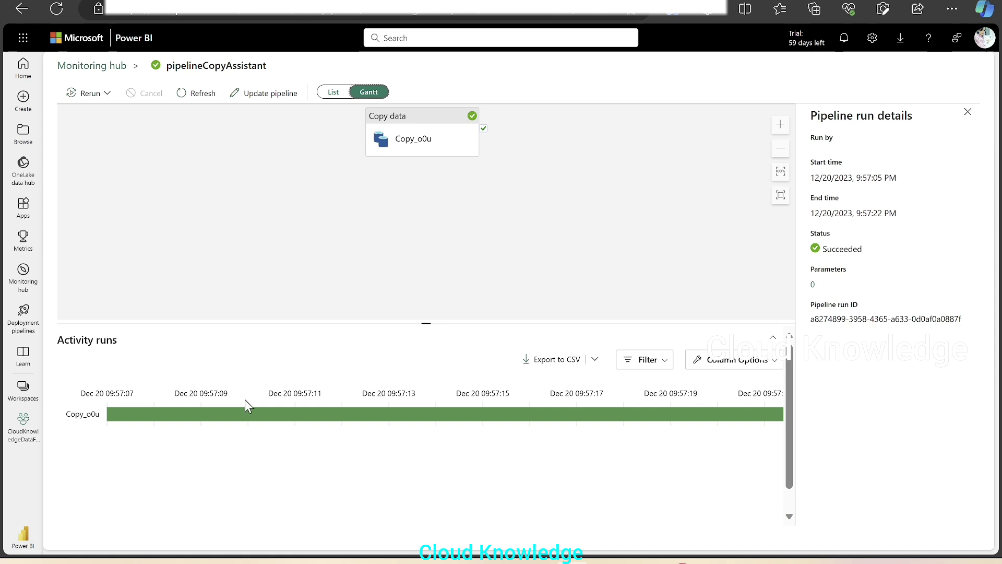
{"action": "left_click", "coordinate": [331, 94]}
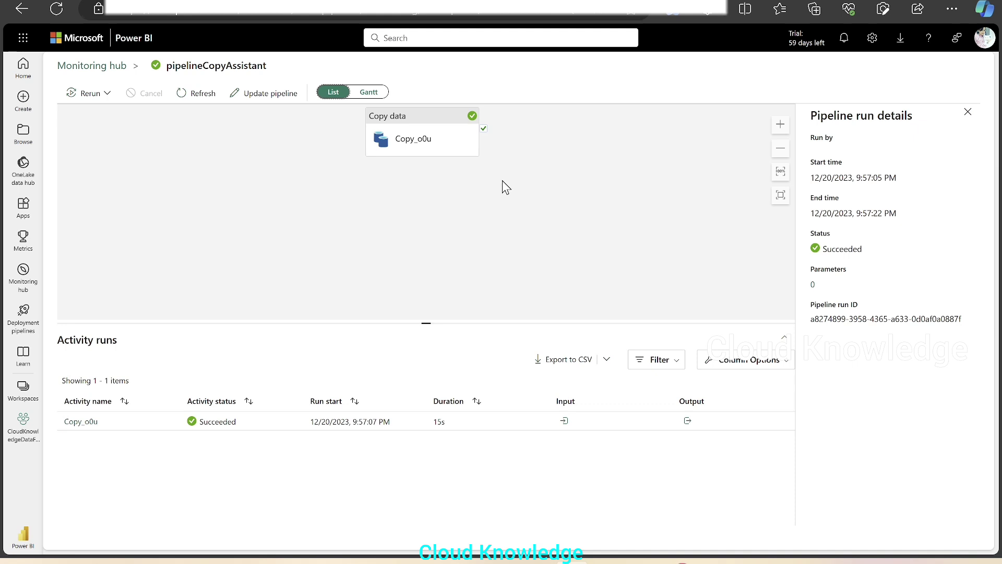
View the input and output of the Copy_o0u activity run and close both.
{"action": "left_click", "coordinate": [565, 423]}
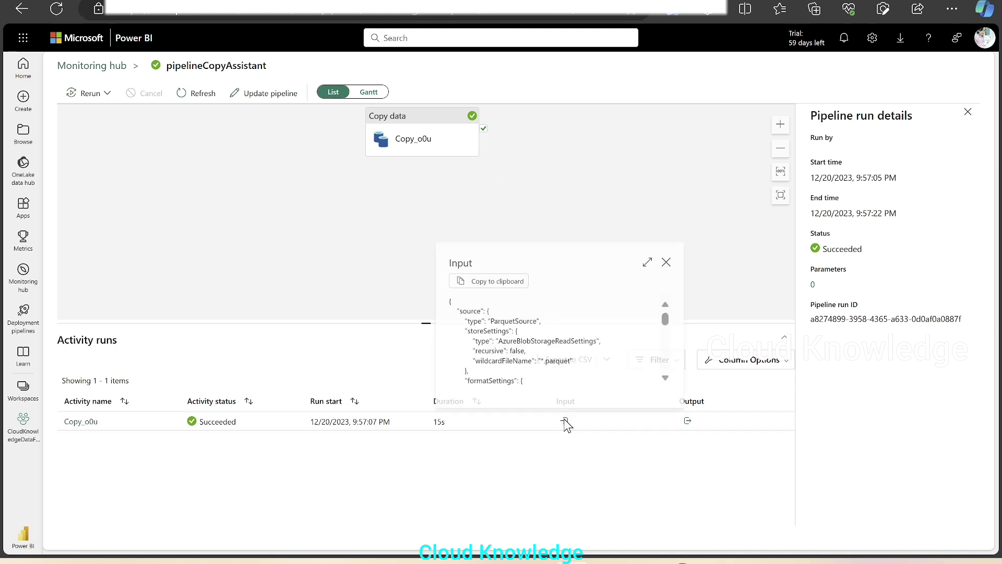
{"action": "left_click", "coordinate": [674, 259]}
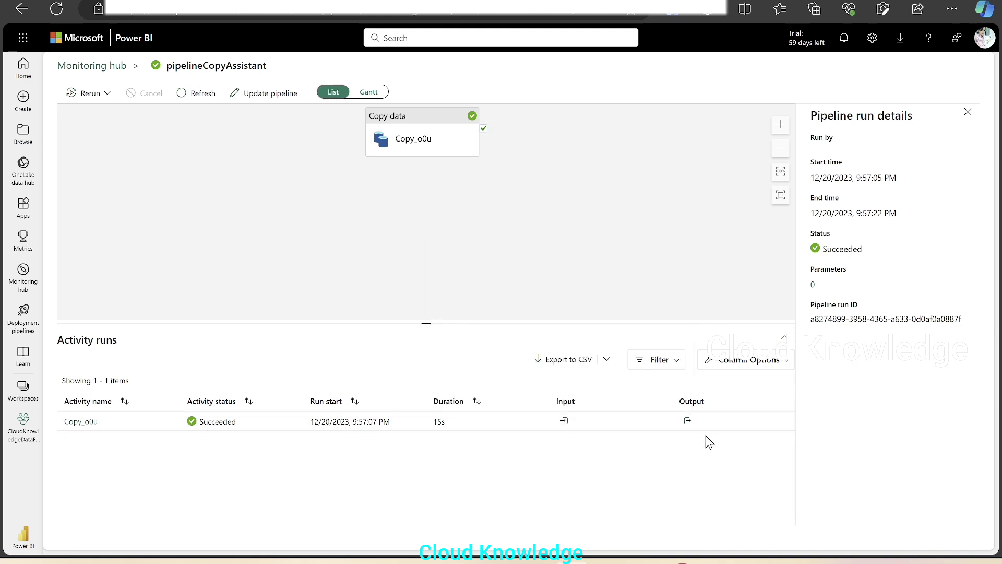
{"action": "left_click", "coordinate": [687, 421]}
{"action": "left_click", "coordinate": [795, 261]}
Look over the filter and column options of the activity runs list without changing any selection.
{"action": "left_click", "coordinate": [674, 360]}
{"action": "left_click", "coordinate": [674, 278]}
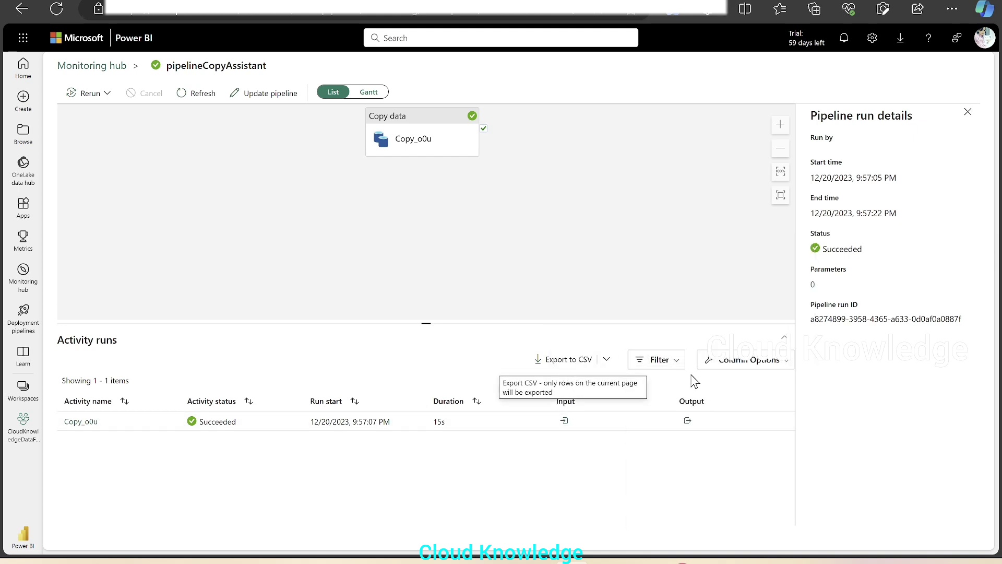
{"action": "left_click", "coordinate": [770, 367]}
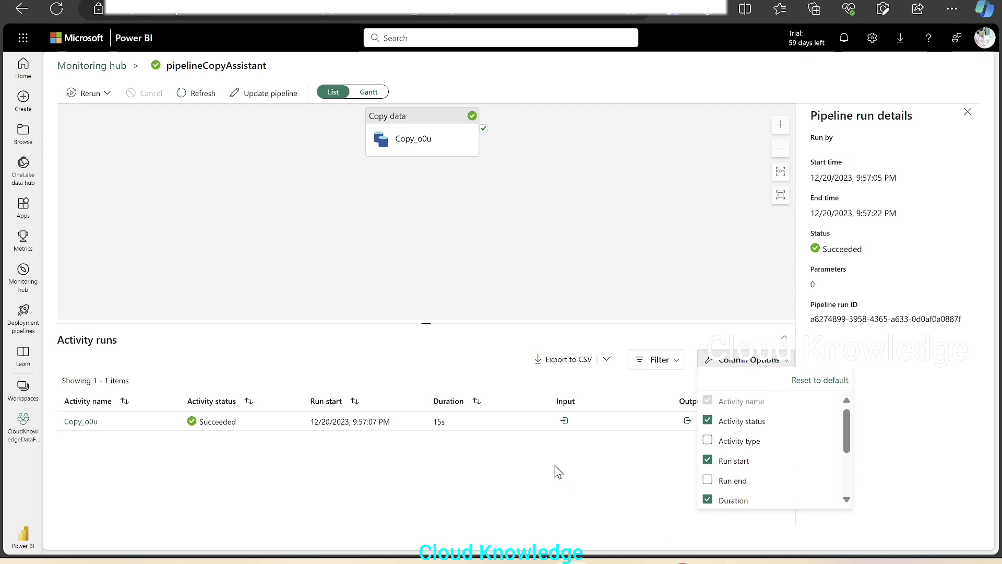
{"action": "left_click", "coordinate": [601, 239]}
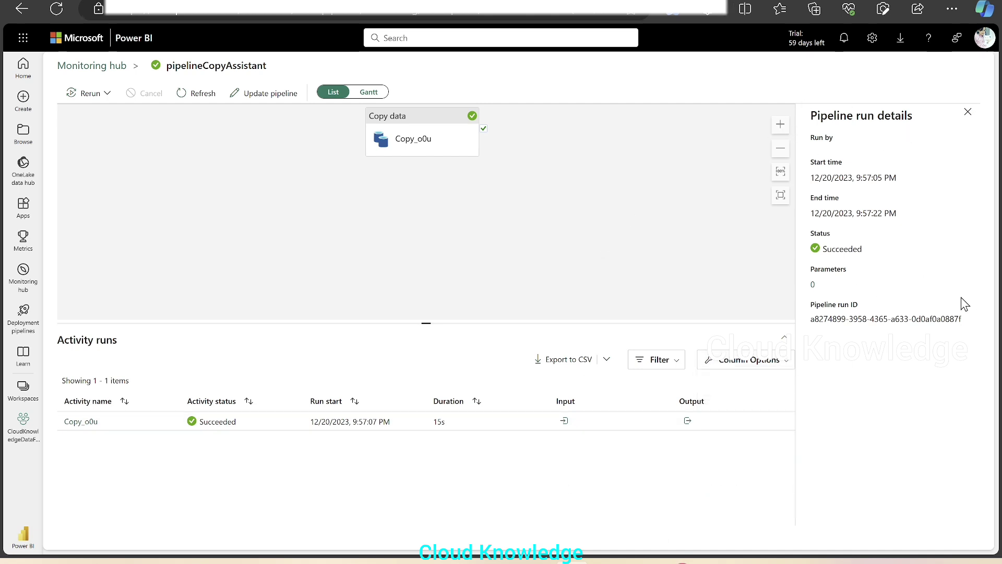
Open the pipeline for updating and review the source and destination settings of the Copy_o0u activity.
{"action": "left_click", "coordinate": [261, 94]}
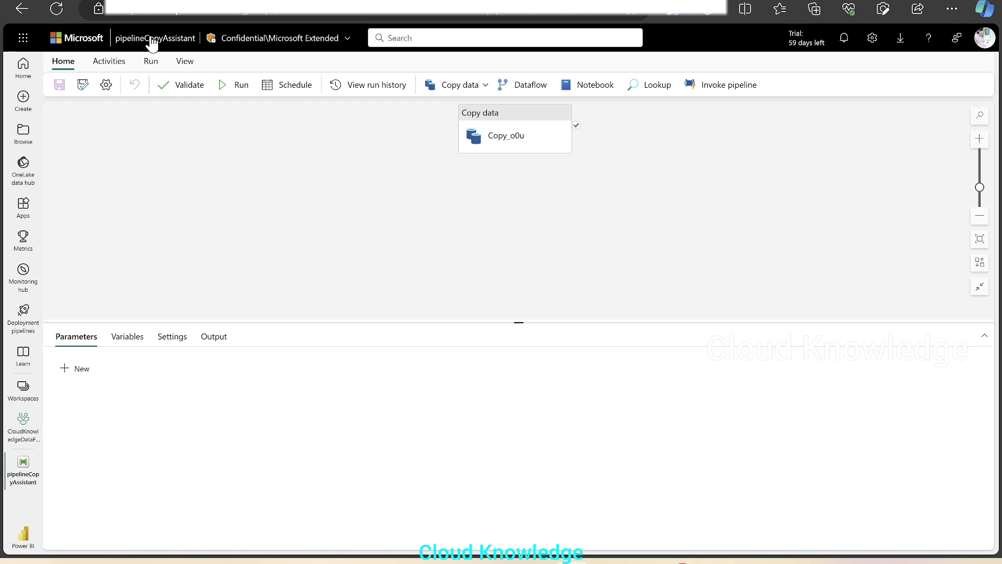
{"action": "left_click", "coordinate": [487, 156]}
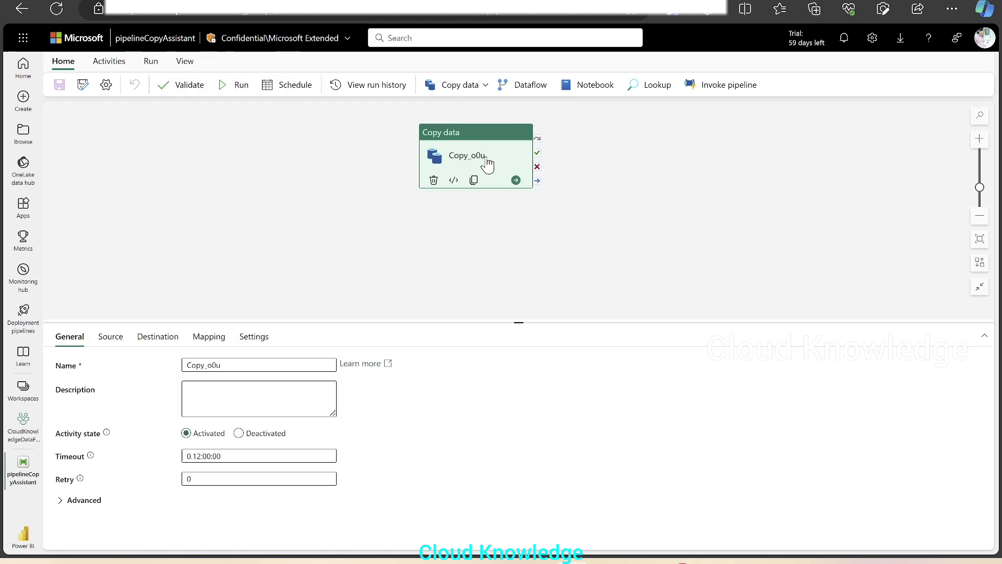
{"action": "left_click", "coordinate": [110, 337]}
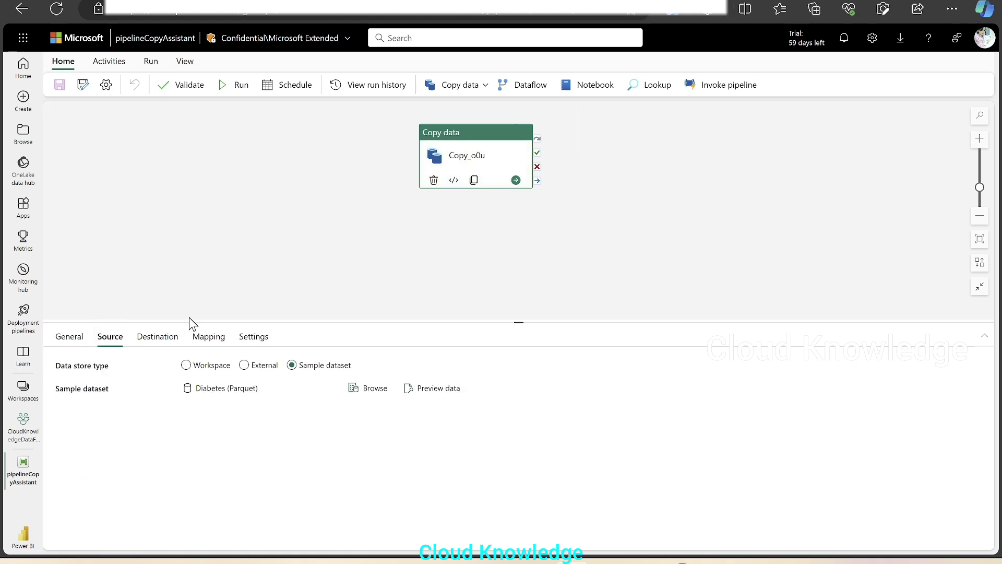
{"action": "left_click", "coordinate": [169, 338]}
{"action": "left_click", "coordinate": [263, 236]}
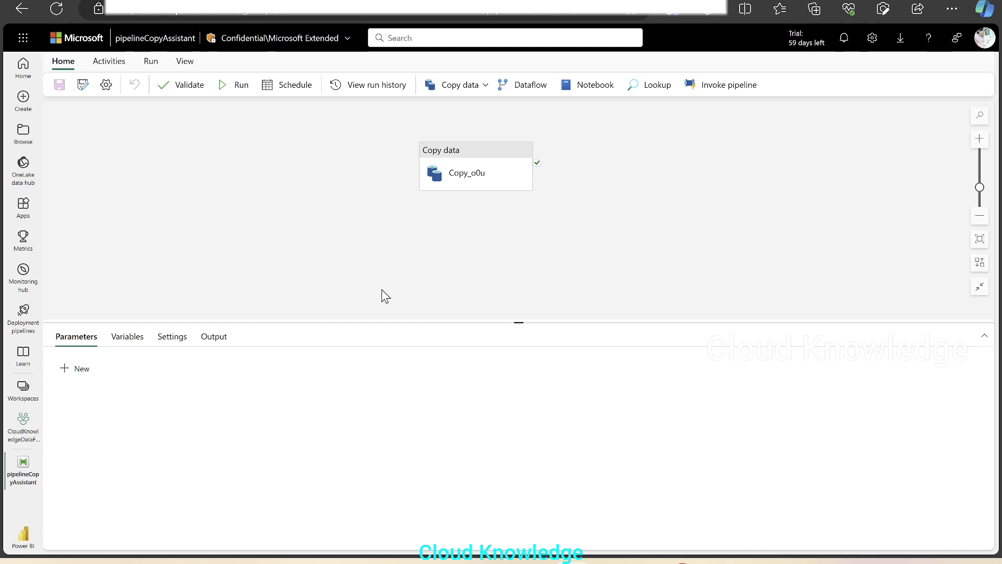
Open the run history of pipelineCopyAssistant from the pipeline editor and close it.
{"action": "left_click", "coordinate": [336, 87]}
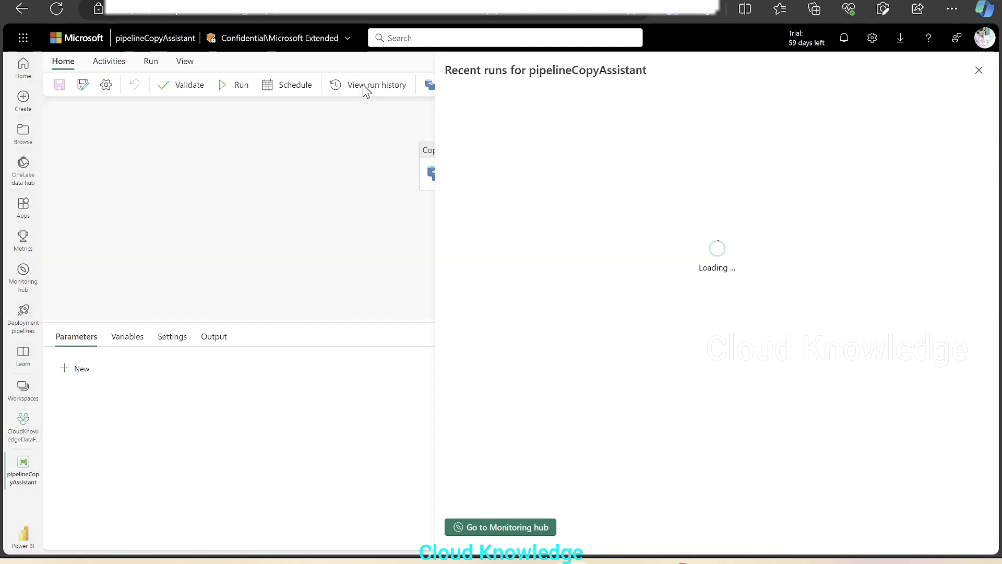
{"action": "left_click", "coordinate": [978, 70]}
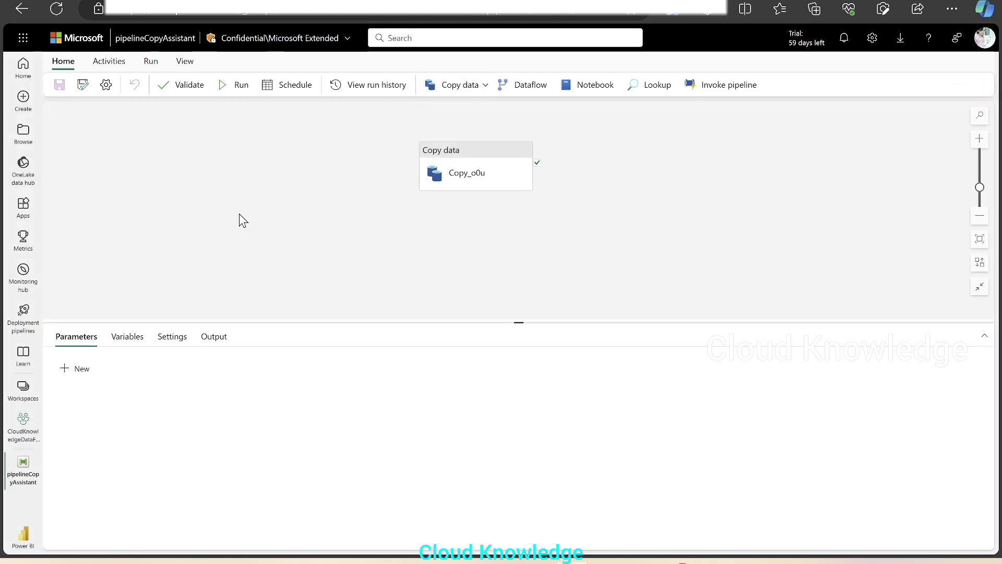